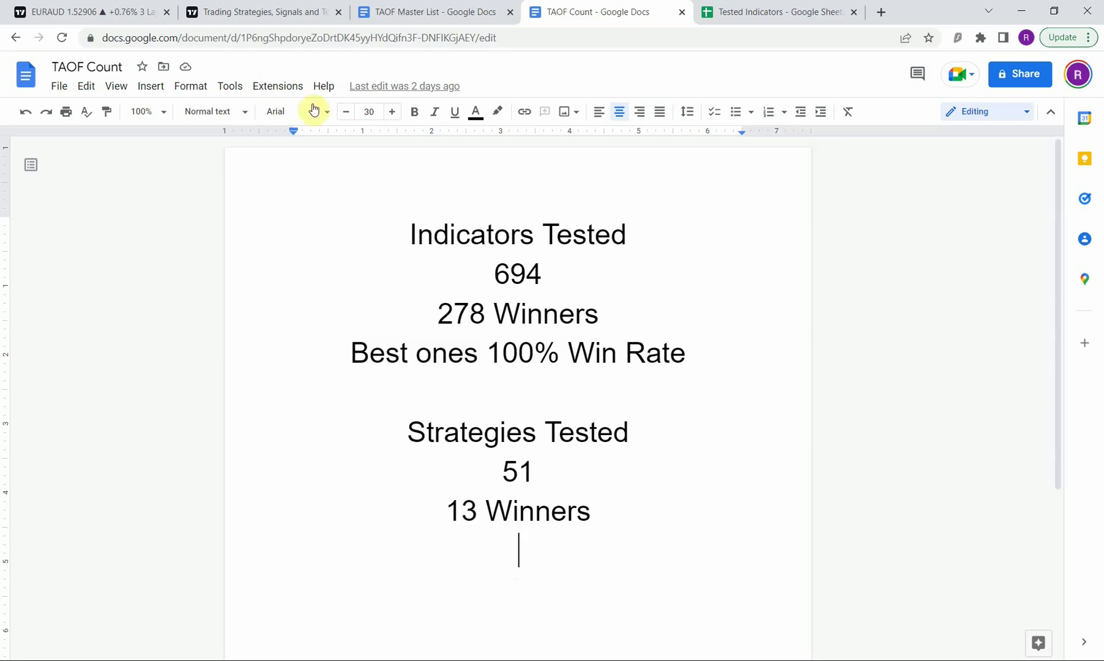
Switch to the EURAUD daily chart in TradingView and enlarge the REAL indicator pane beneath the price candles.
left_click(111, 17)
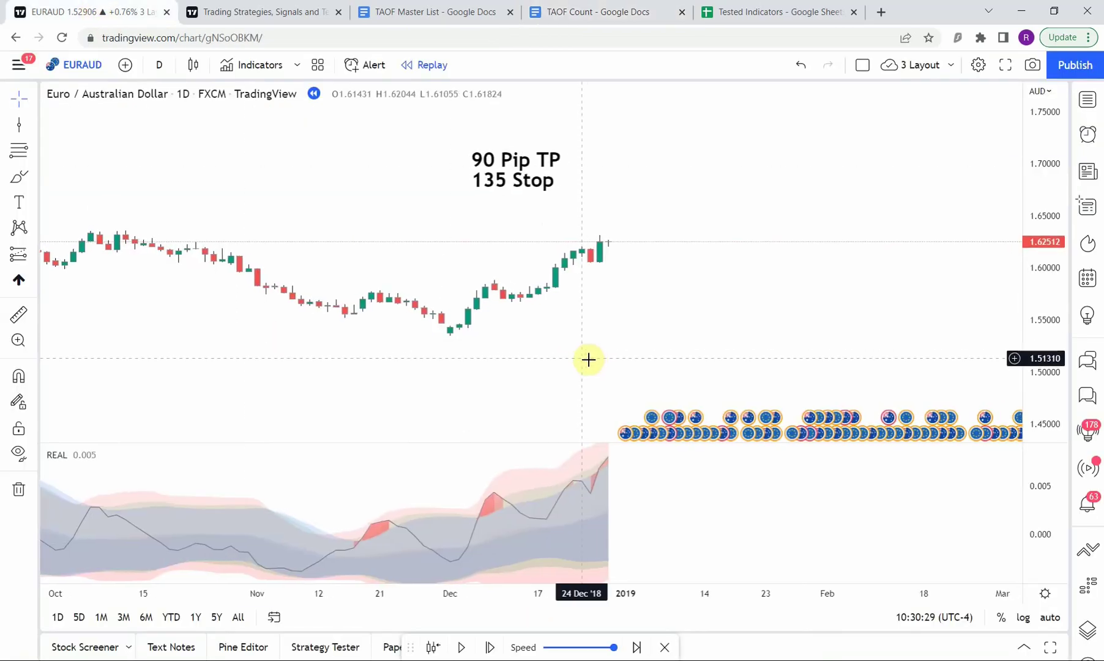
left_click_drag(588, 359, 563, 352)
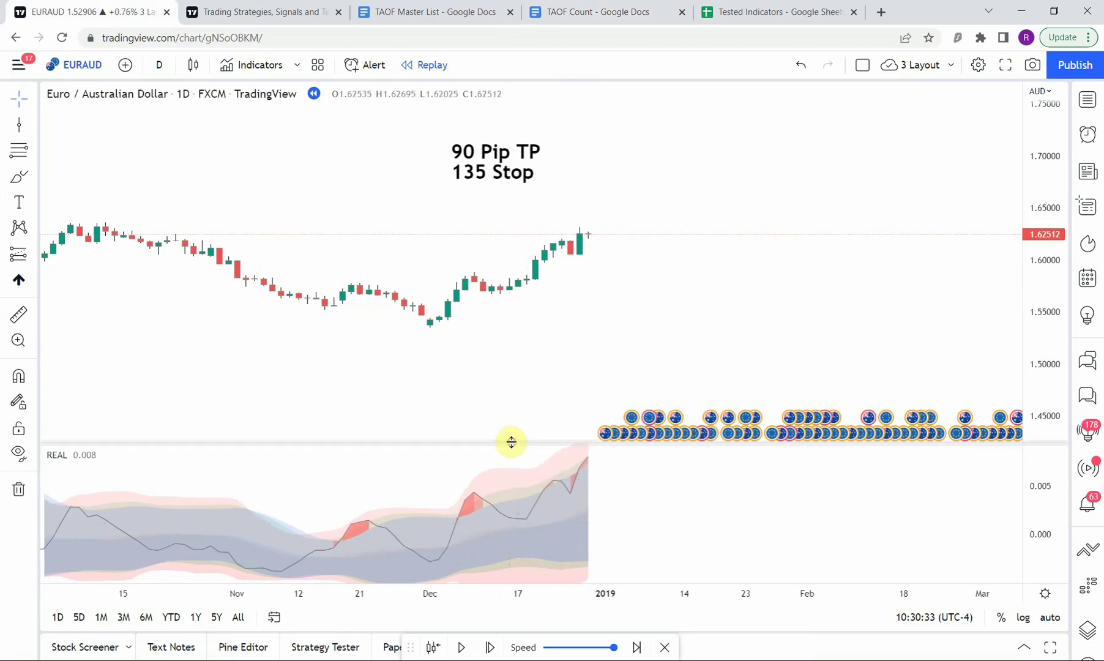
left_click_drag(511, 442, 513, 428)
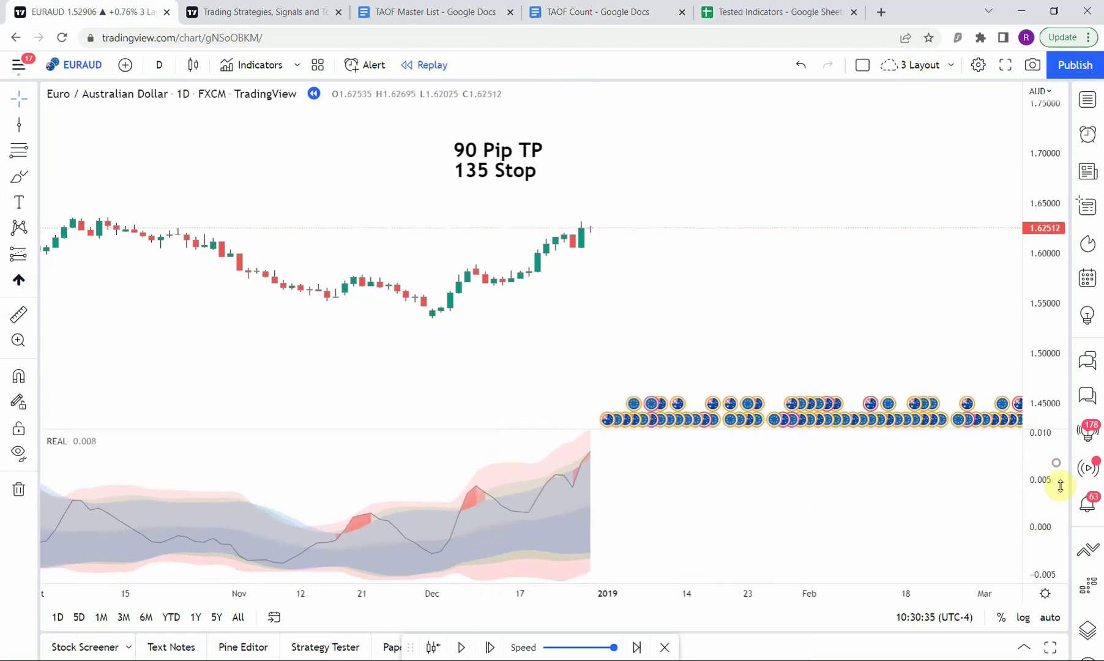
left_click_drag(1060, 485, 1060, 491)
left_click_drag(901, 537, 899, 513)
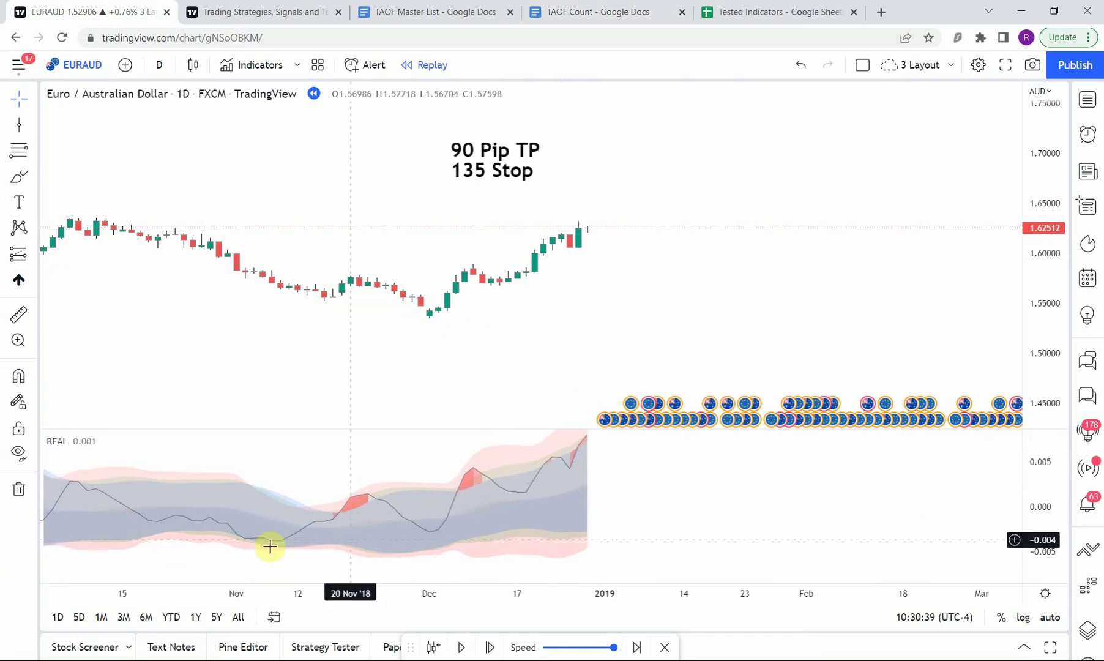
Examine the REAL indicator's line against its shaded bands on the EURAUD daily chart from August to December 2018.
left_click_drag(662, 539, 650, 547)
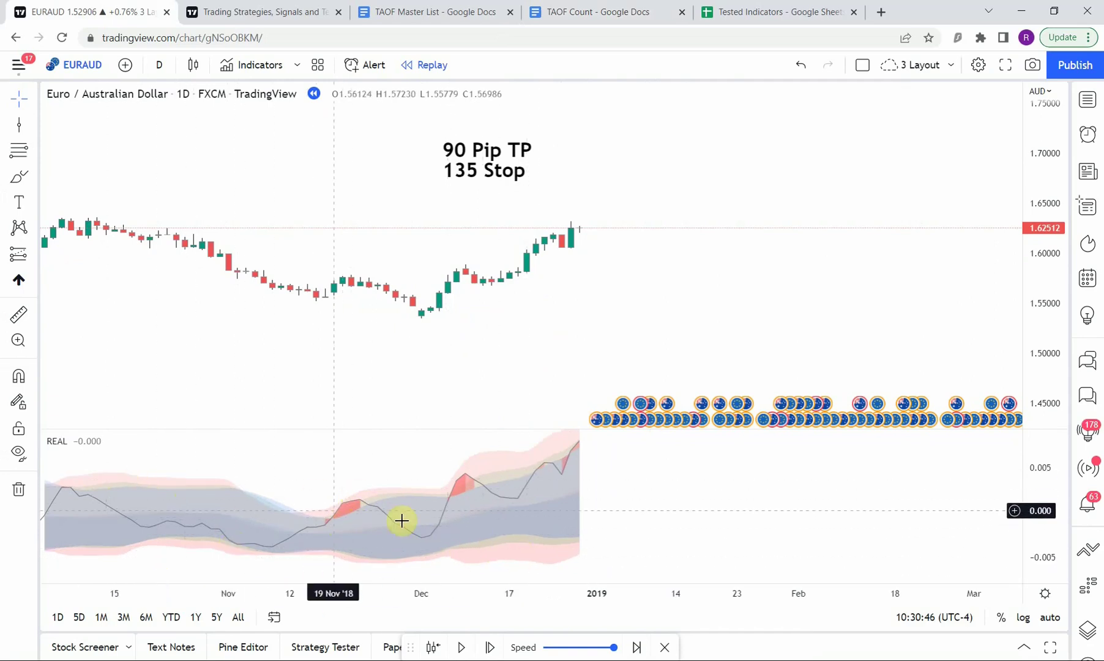
mouse_move(736, 485)
left_mouse_down()
mouse_move(739, 517)
mouse_move(743, 501)
left_mouse_up()
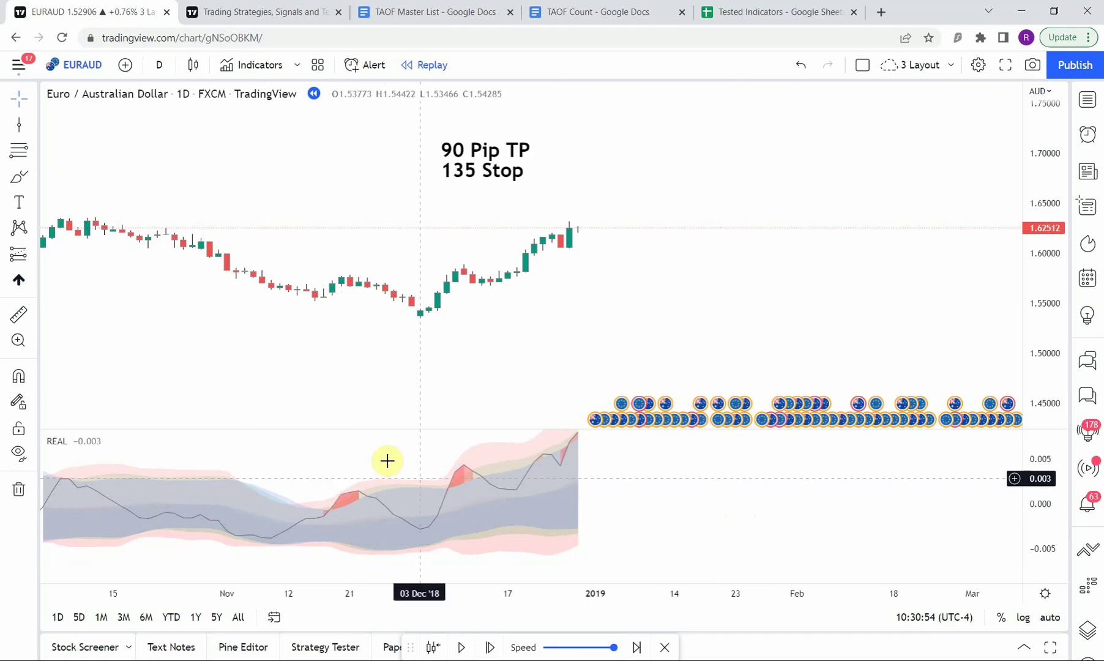
left_click_drag(688, 503, 757, 503)
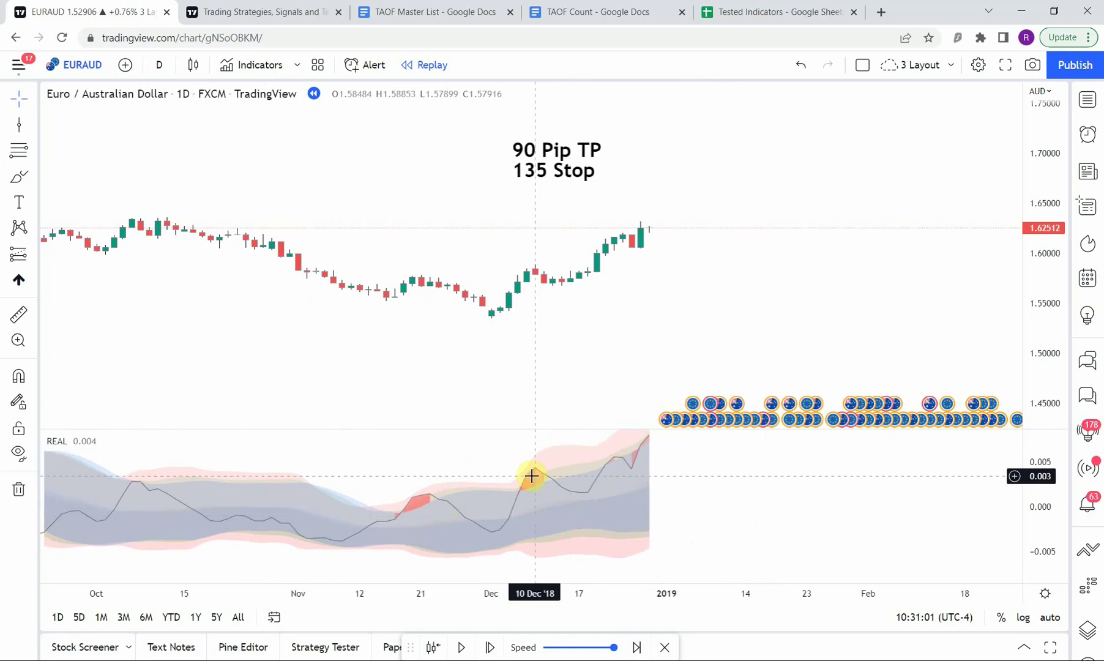
left_click_drag(187, 567, 656, 563)
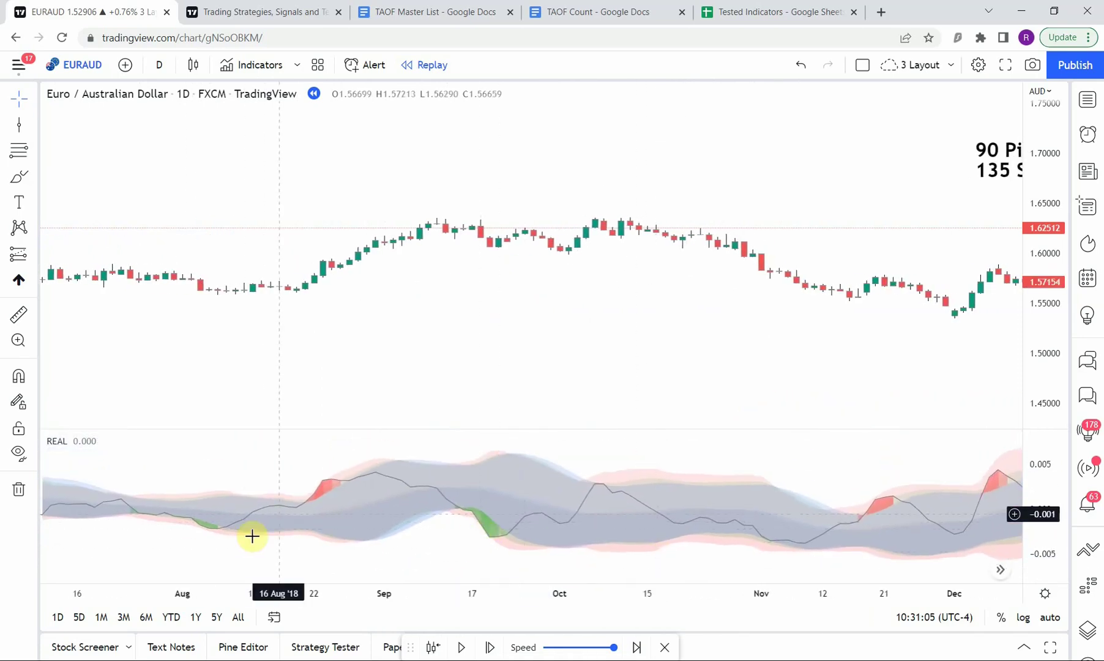
left_click_drag(451, 555, 55, 559)
left_click_drag(791, 485, 749, 500)
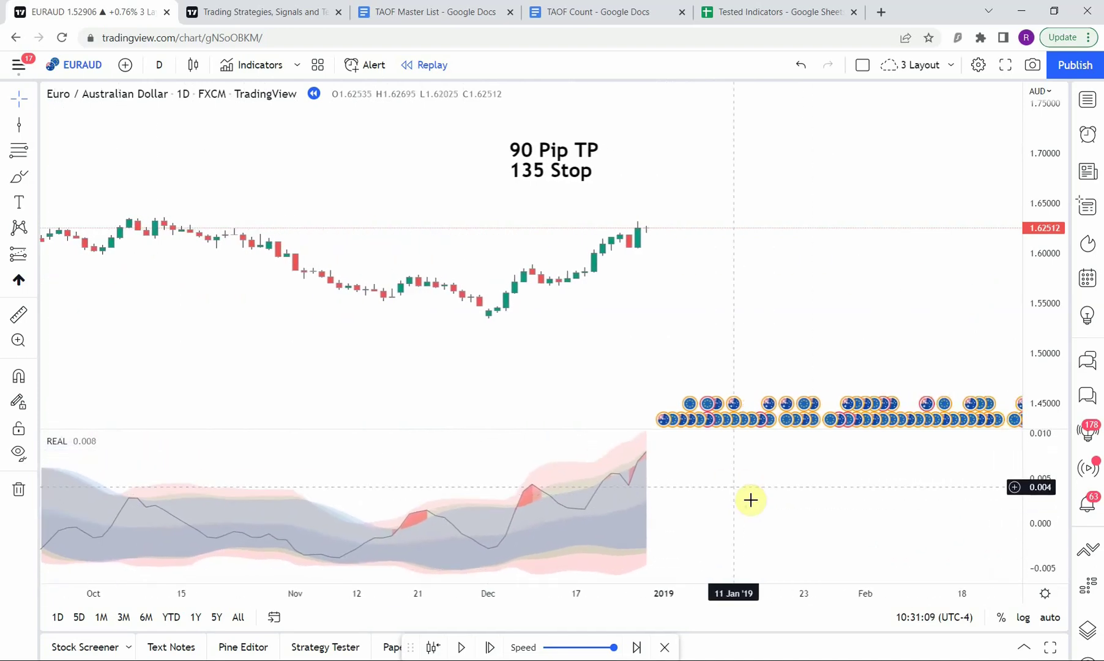
Make the REAL indicator pane taller and compare its red and green shaded areas with the price moves of August to December 2018.
left_click_drag(525, 432, 522, 412)
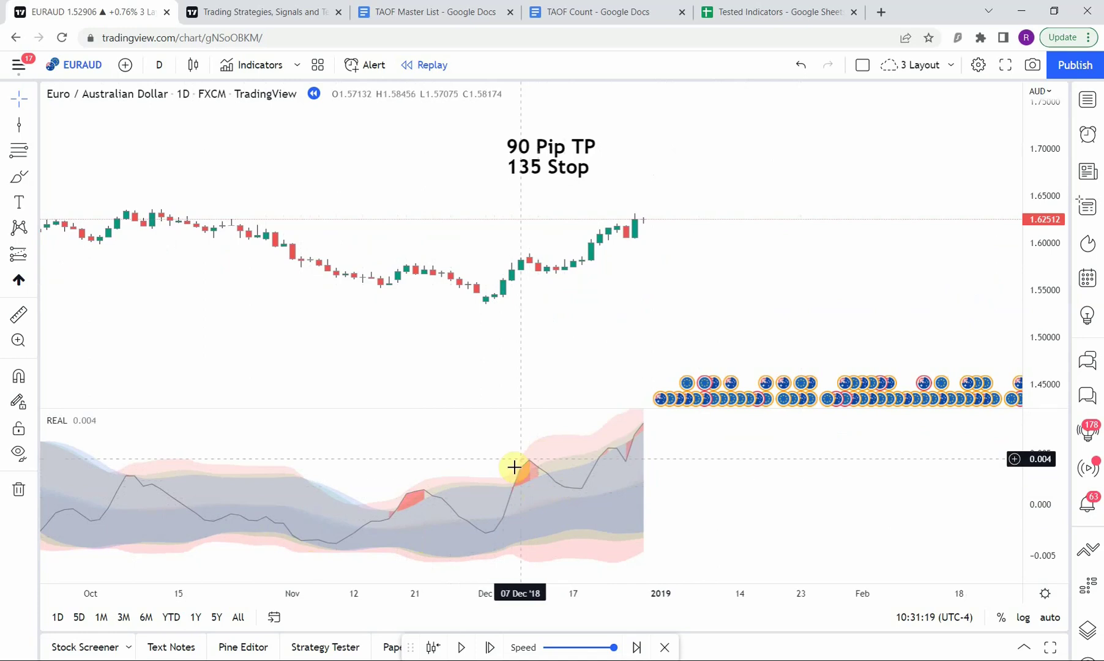
left_click_drag(296, 559, 822, 540)
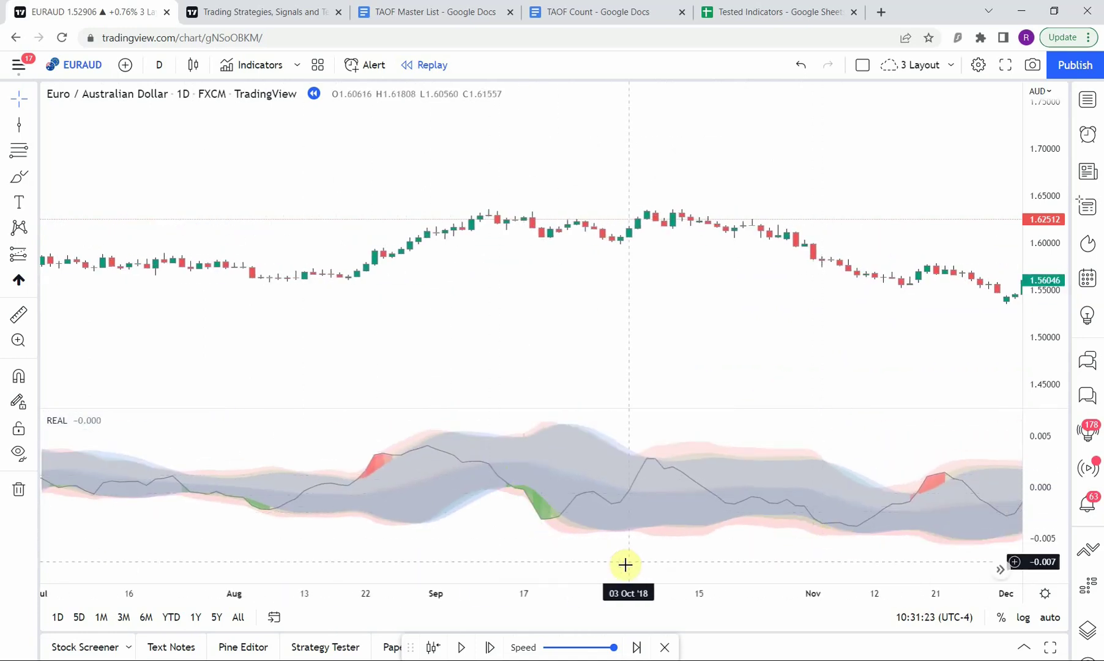
left_click_drag(650, 523, 262, 519)
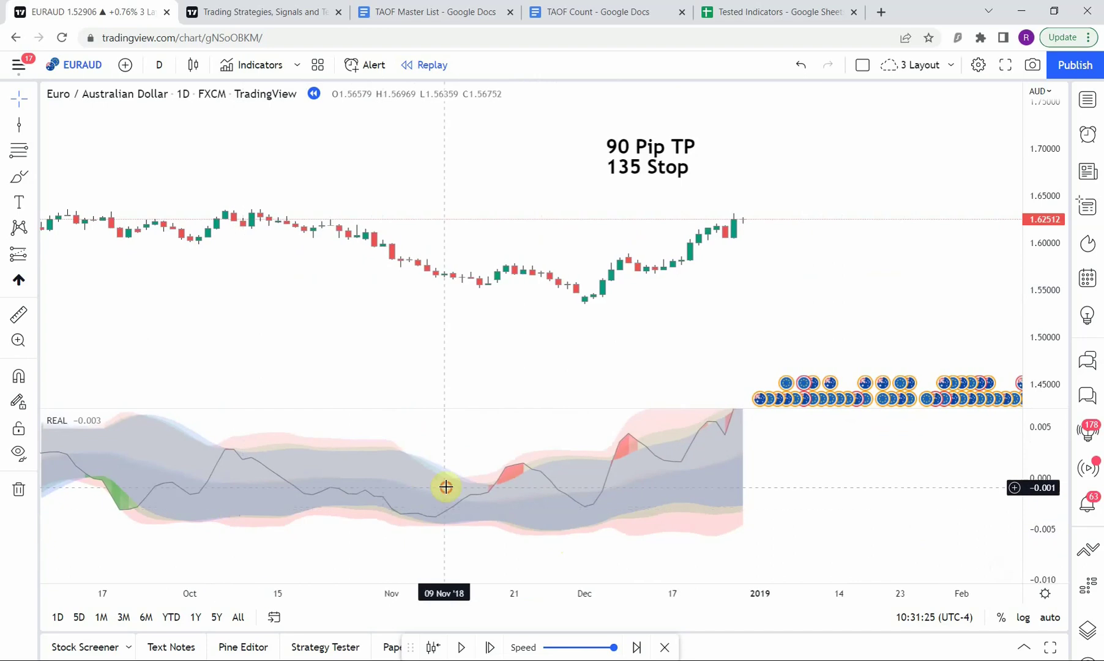
left_click_drag(446, 485, 386, 508)
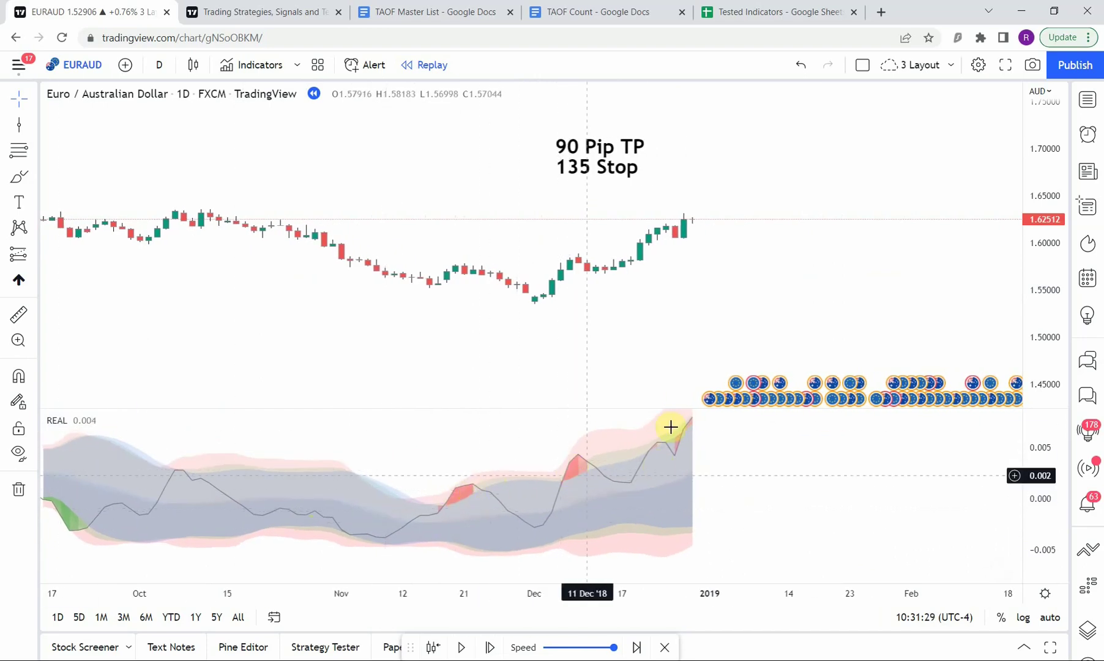
left_click_drag(189, 518, 475, 516)
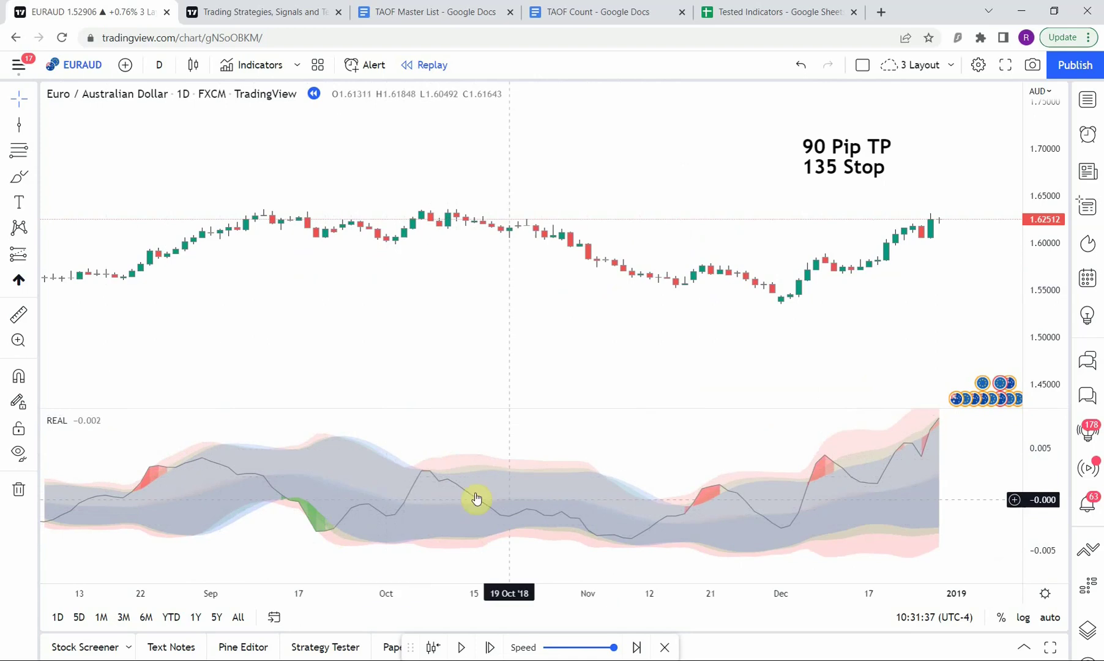
left_click_drag(520, 510, 465, 517)
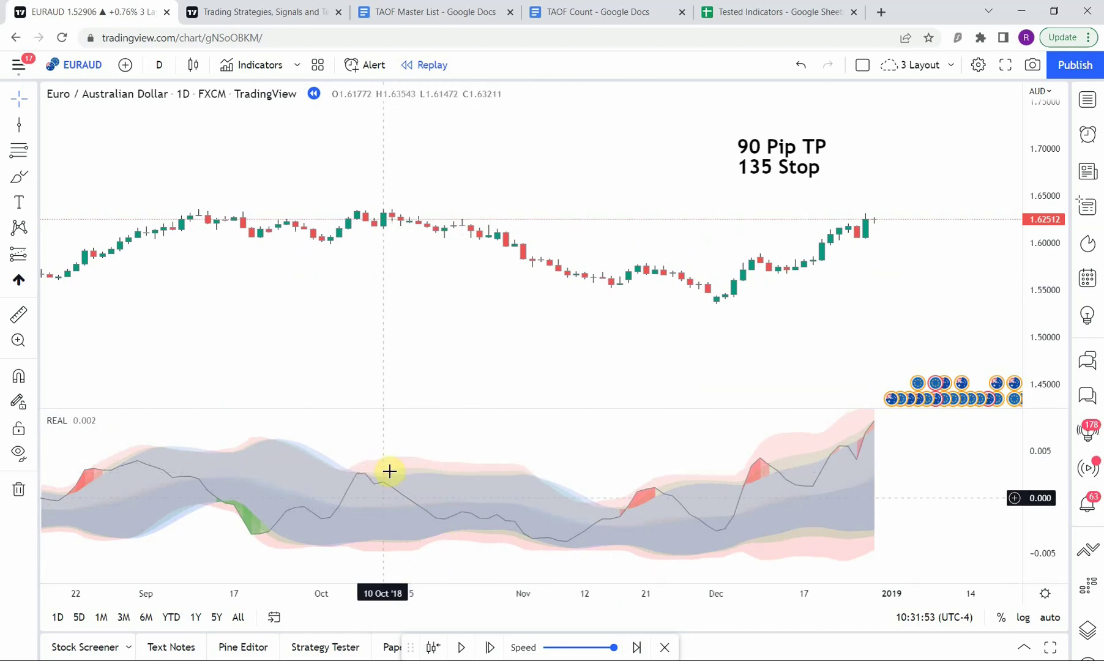
left_click_drag(389, 470, 460, 503)
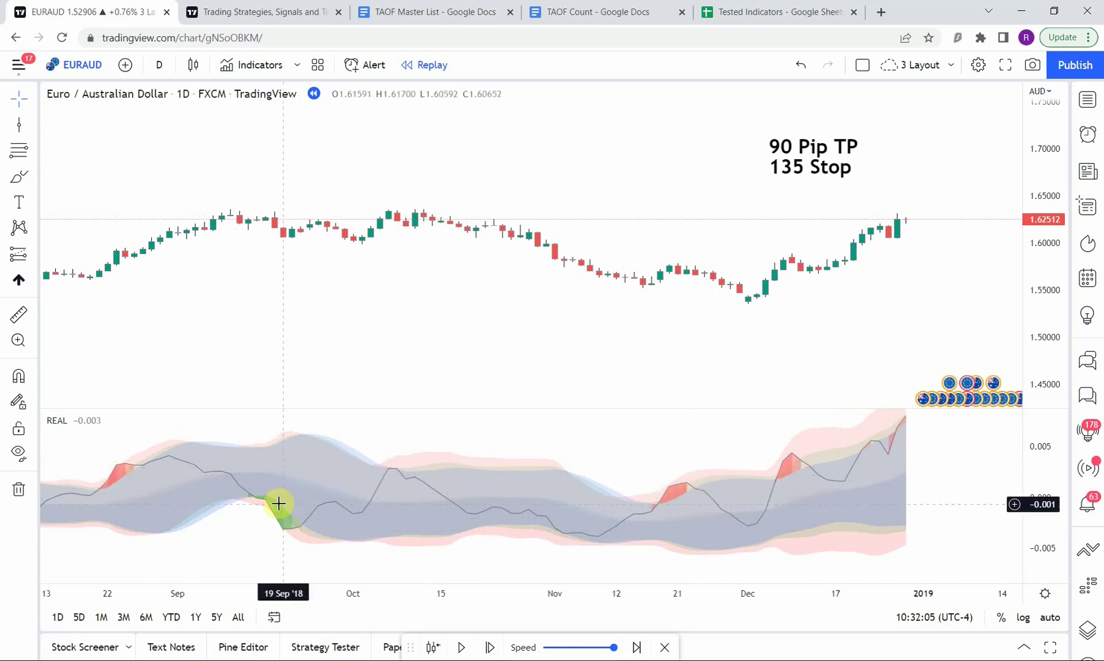
mouse_move(324, 462)
left_mouse_down()
mouse_move(369, 471)
mouse_move(340, 461)
left_mouse_up()
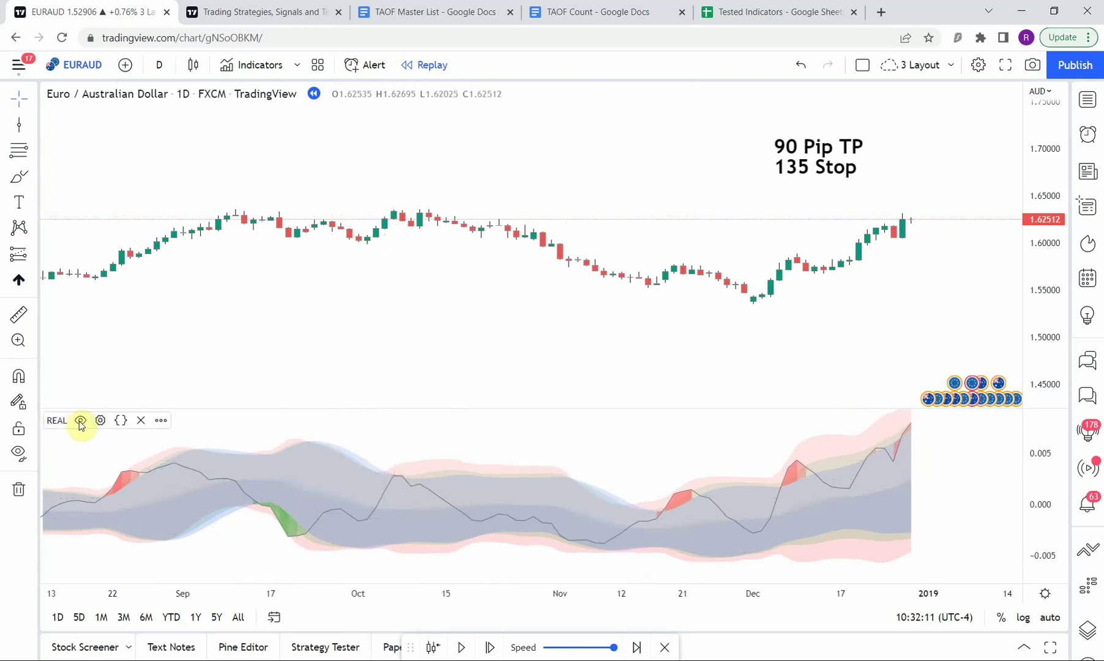
Open the REAL indicator's settings and review its style and visibility options and its input parameters.
left_click(101, 419)
left_click(448, 122)
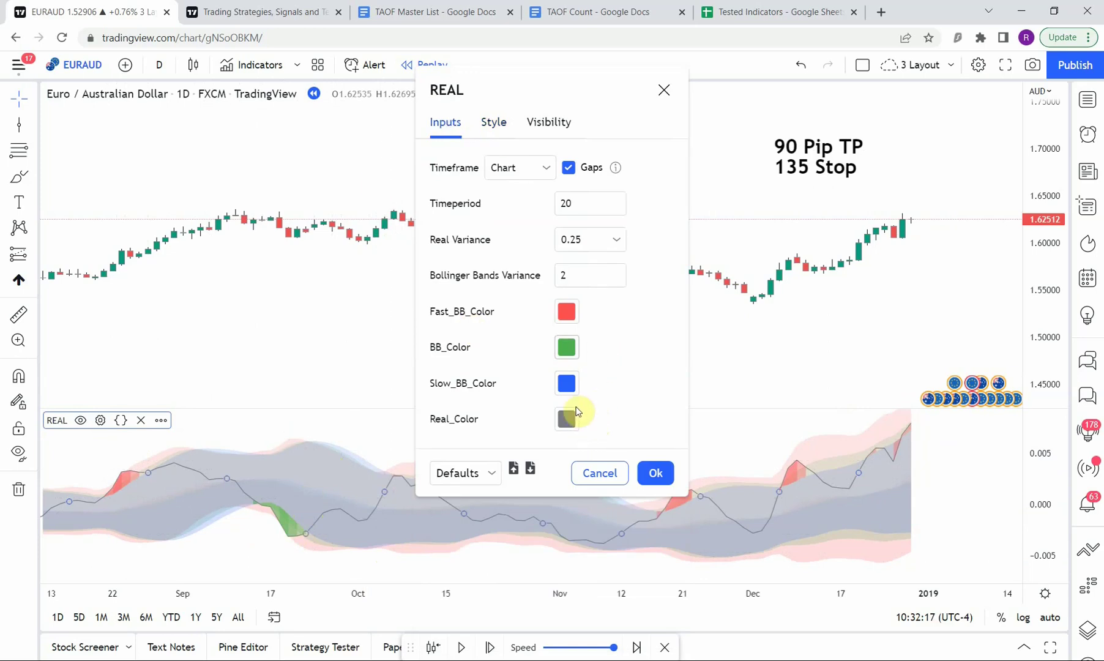
left_click(504, 132)
scroll(612, 367, "down", 3)
scroll(624, 401, "up", 3)
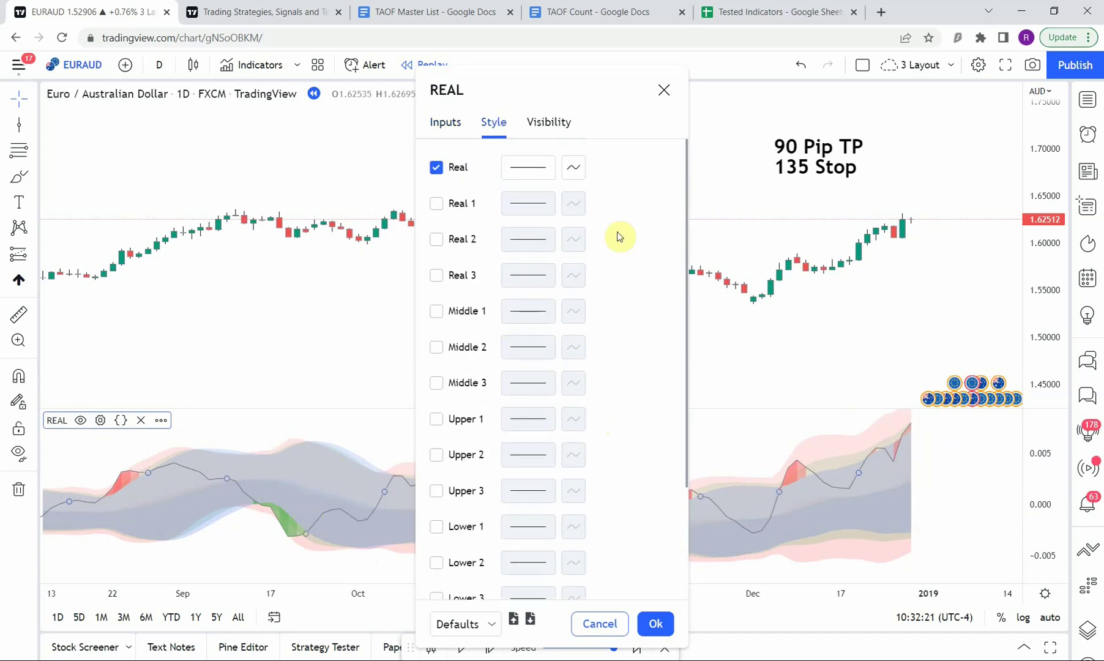
left_click(549, 126)
left_click(493, 122)
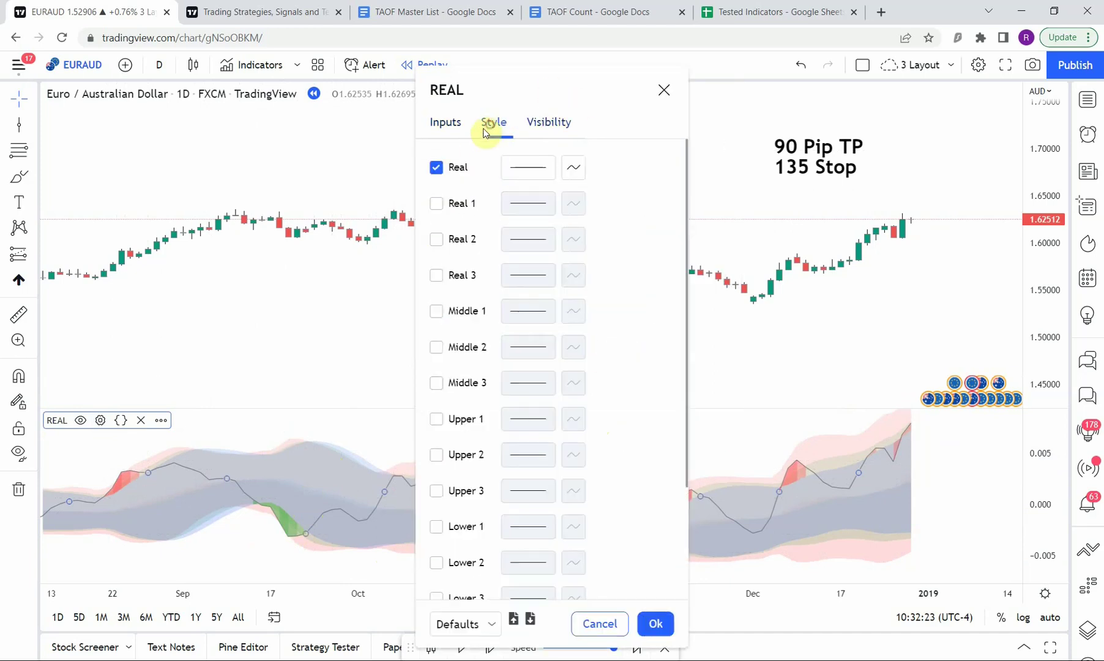
left_click(446, 123)
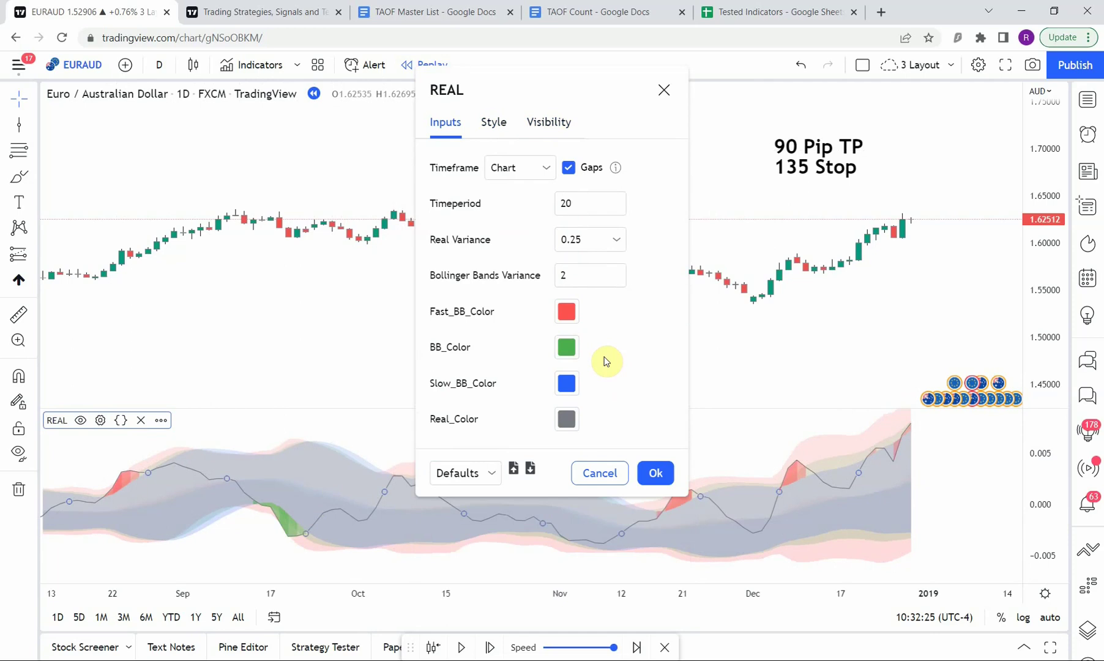
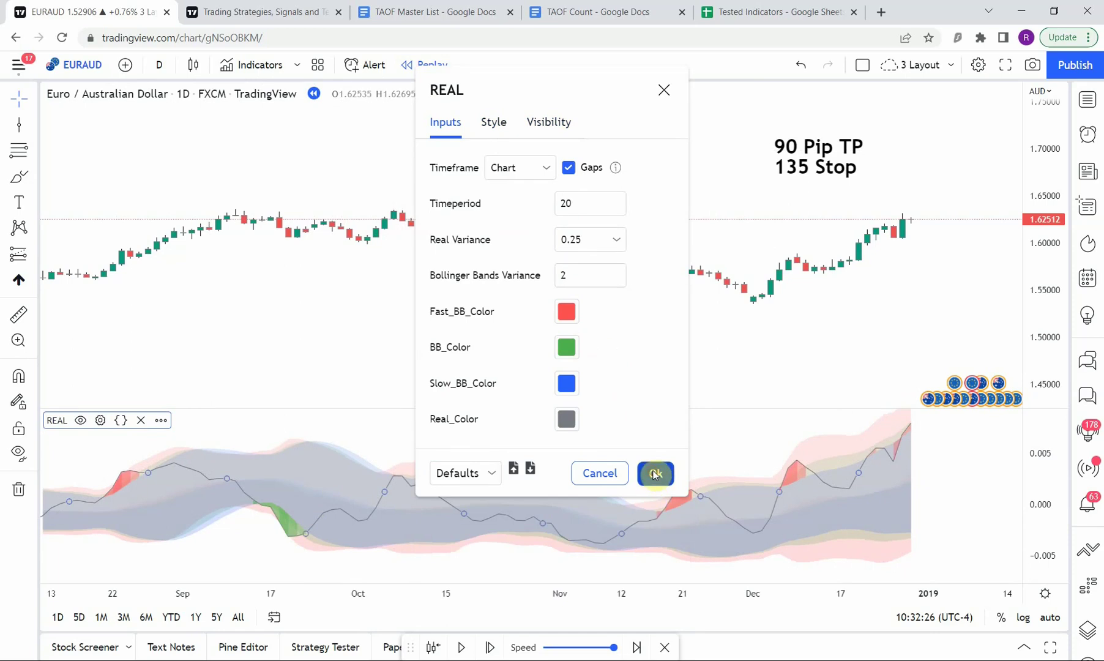
Examine the REAL line's red areas of November and December 2018 and its green area of mid-September 2018 up close.
left_click_drag(577, 387, 787, 372)
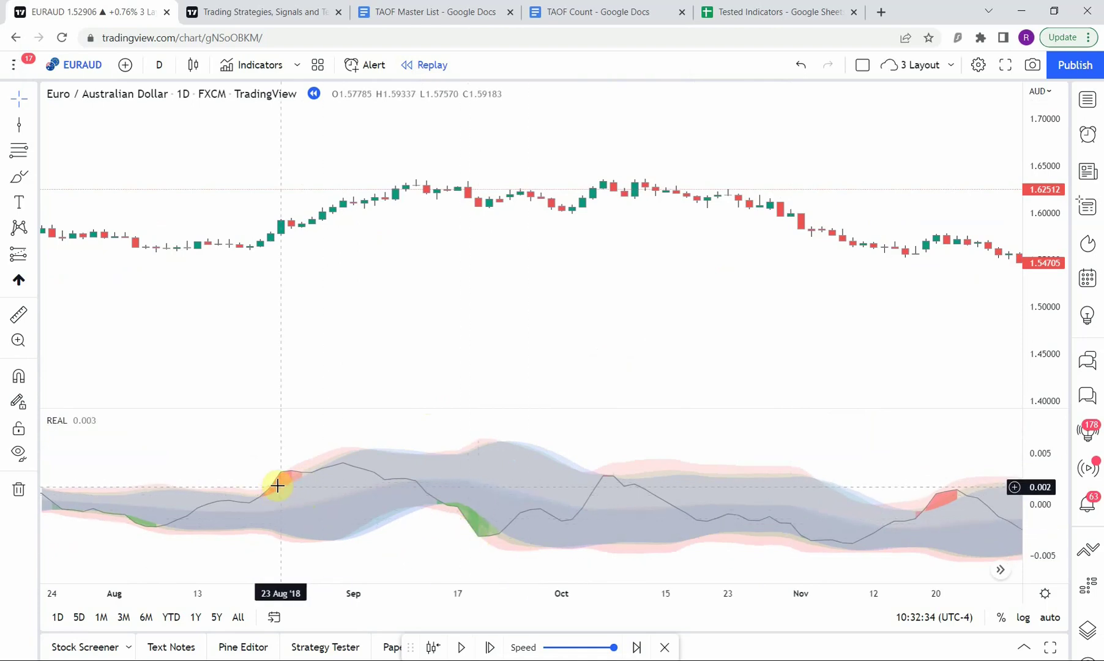
left_click_drag(280, 511, 178, 518)
left_click_drag(766, 532, 276, 531)
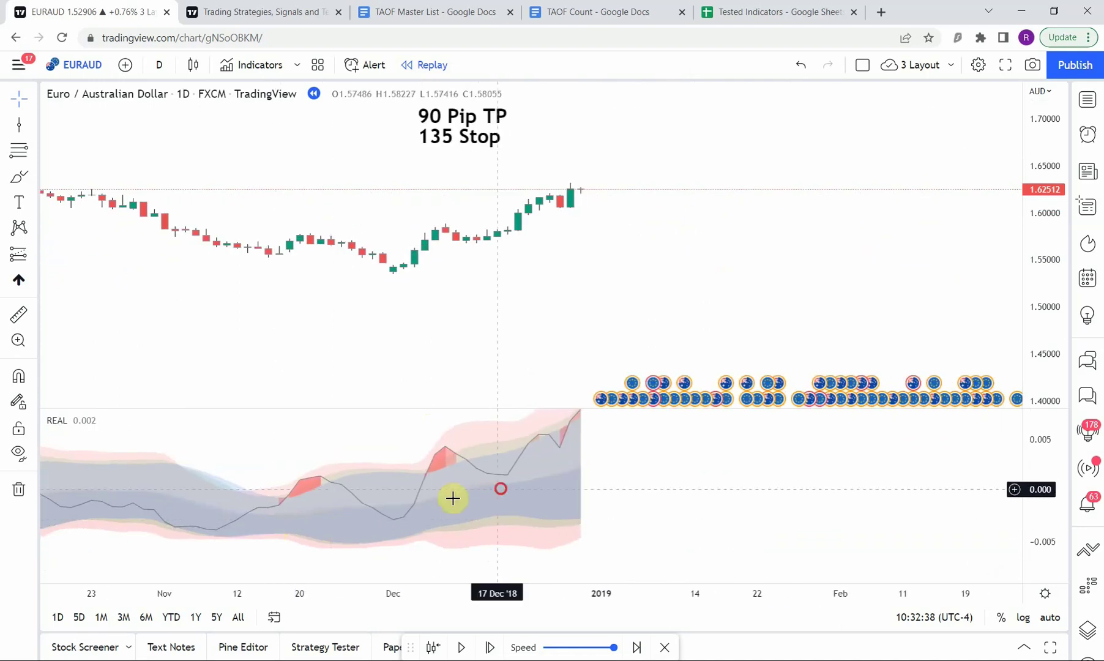
left_click_drag(500, 488, 483, 529)
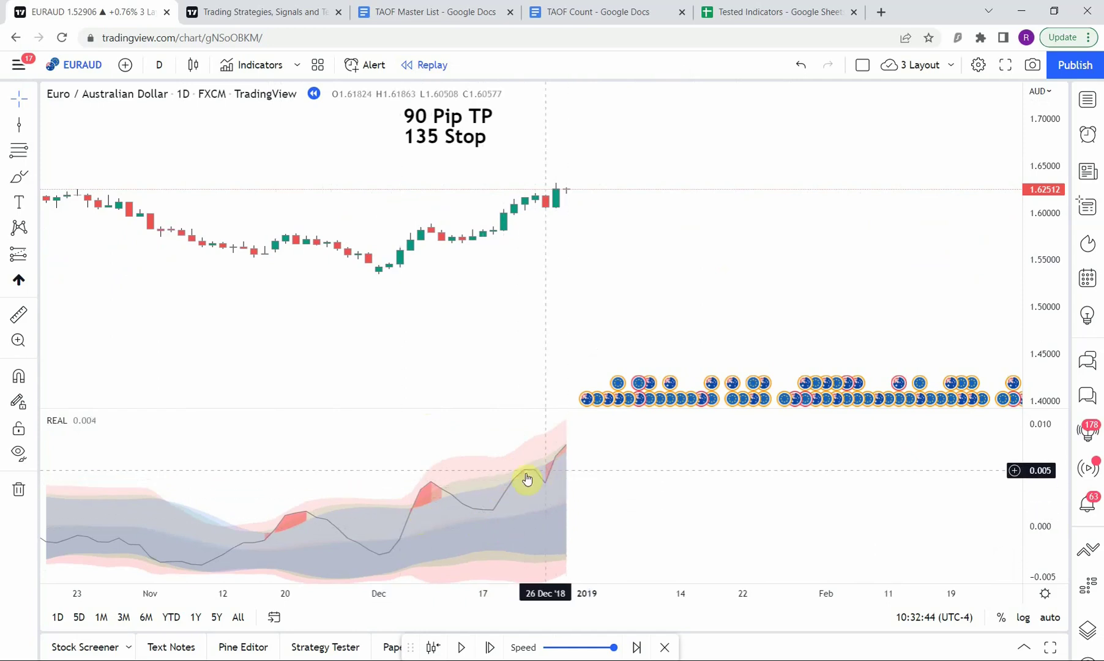
left_click_drag(466, 527, 707, 500)
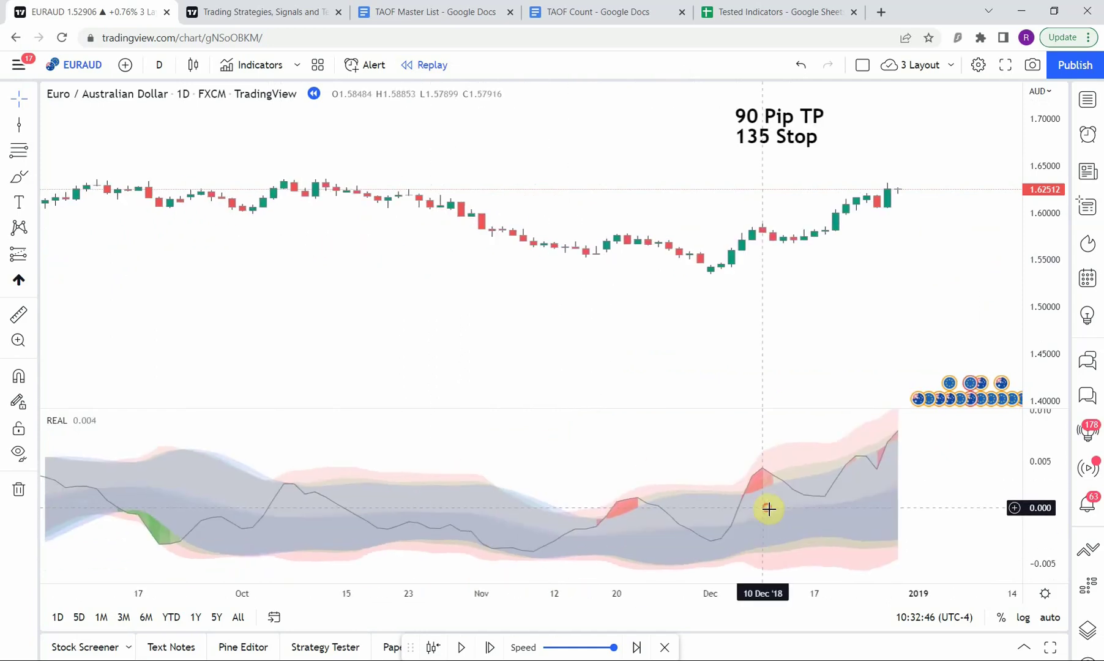
left_click_drag(776, 520, 1002, 553)
scroll(650, 517, "up", 8)
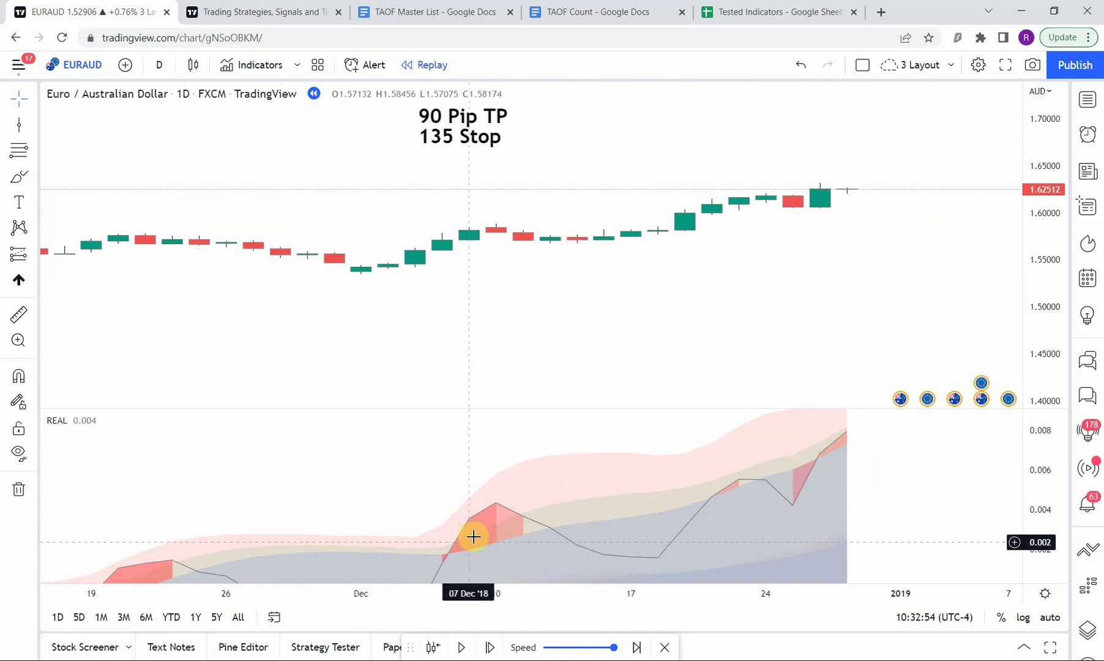
left_click_drag(323, 493, 820, 422)
left_click_drag(345, 436, 932, 428)
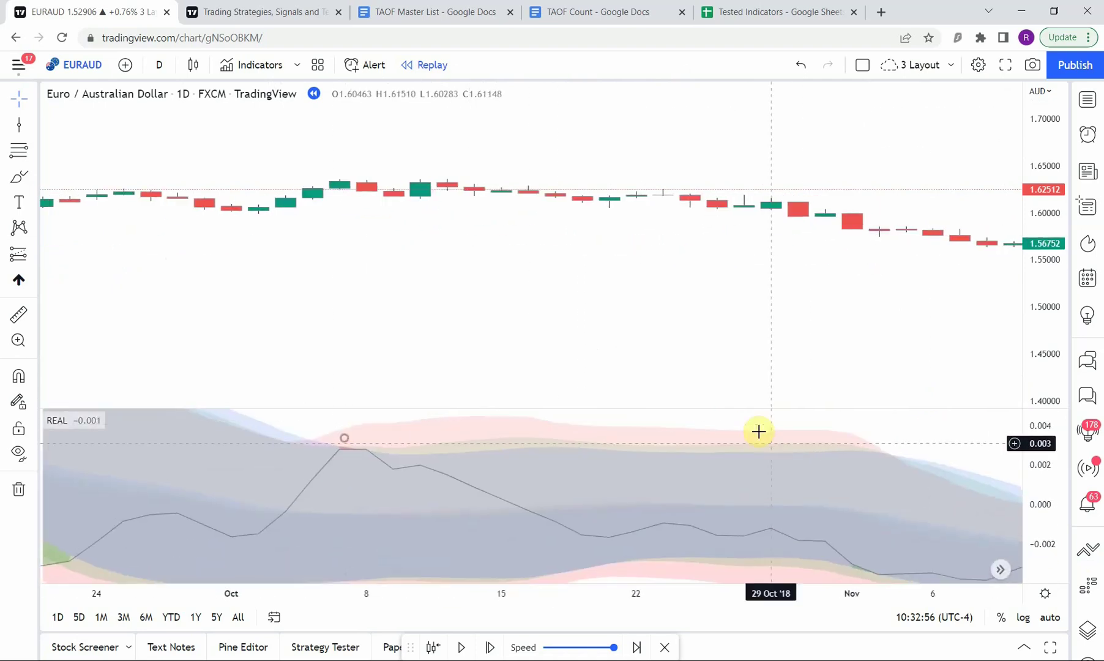
left_click_drag(382, 482, 752, 420)
scroll(440, 452, "left", 4)
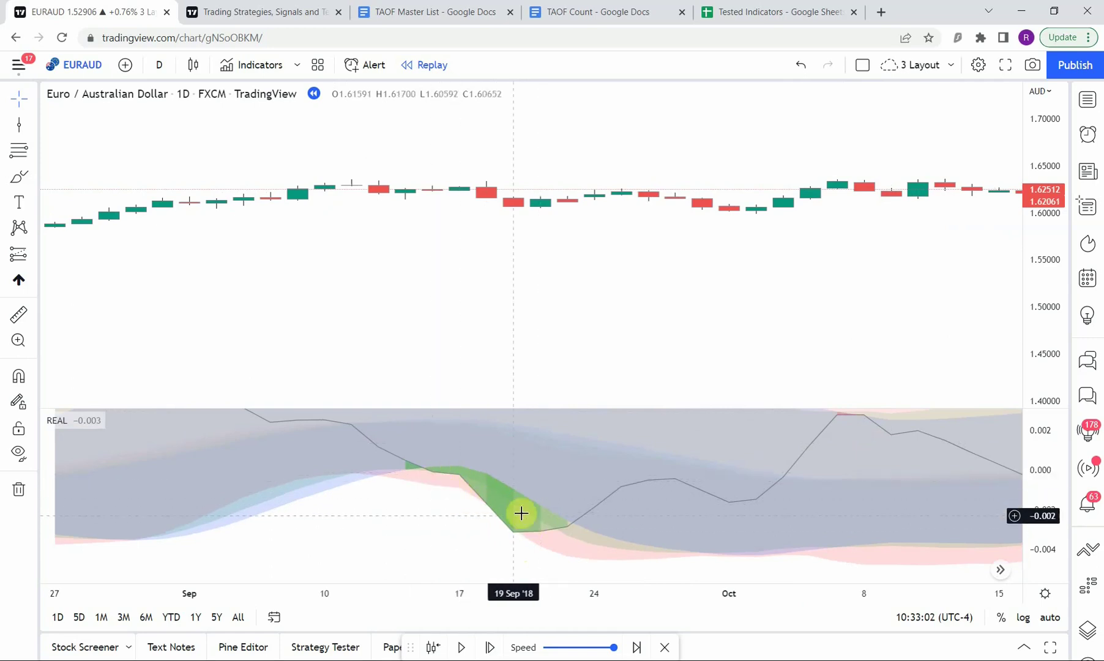
scroll(520, 512, "right", 12)
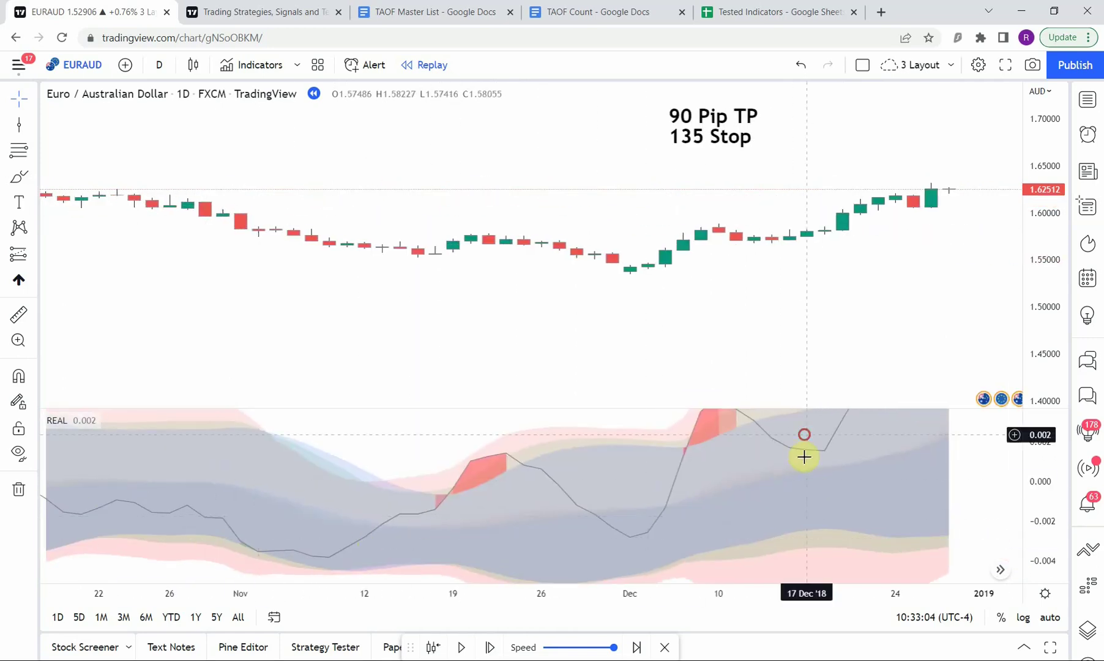
Make the REAL pane taller and rescale its value axis so the full bands fit, with empty space after the last candle.
scroll(804, 457, "right", 5)
left_click_drag(1048, 455, 1049, 533)
scroll(955, 544, "down", 3)
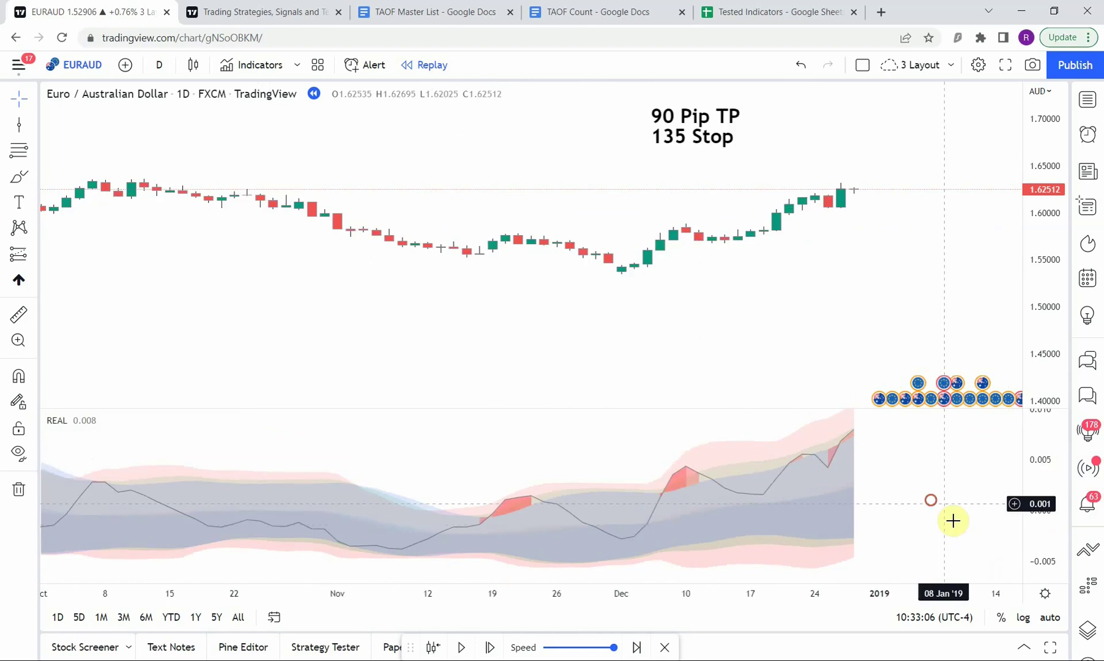
left_click_drag(932, 501, 676, 514)
left_click_drag(532, 408, 545, 373)
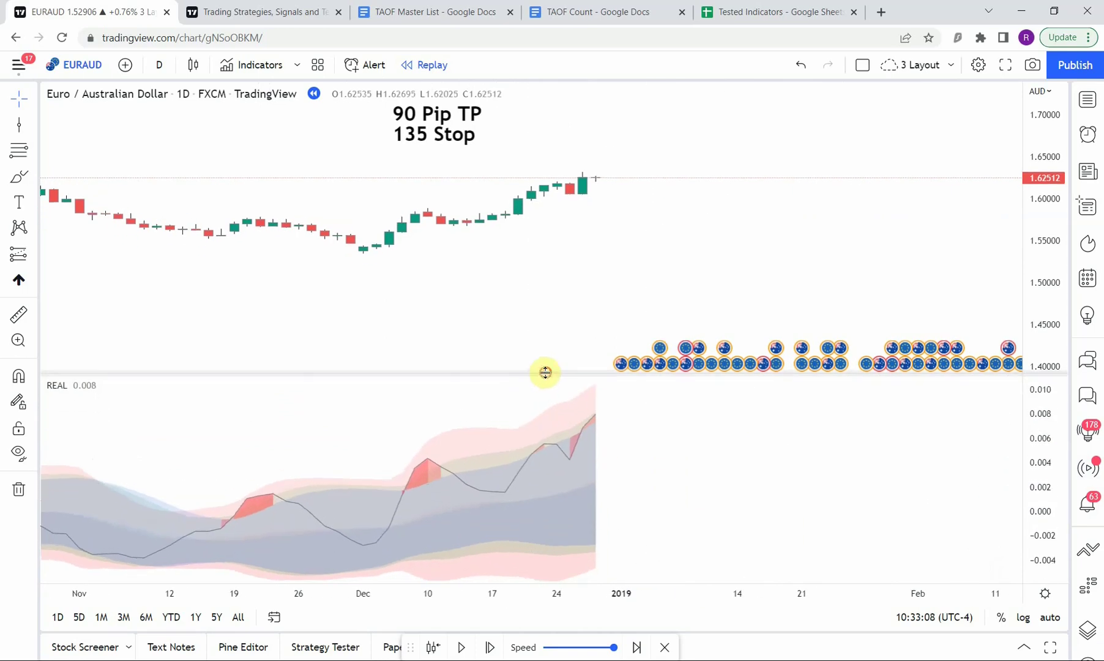
left_click_drag(579, 437, 667, 448)
left_click_drag(1041, 427, 1045, 493)
scroll(918, 514, "down", 3)
left_click_drag(874, 469, 659, 462)
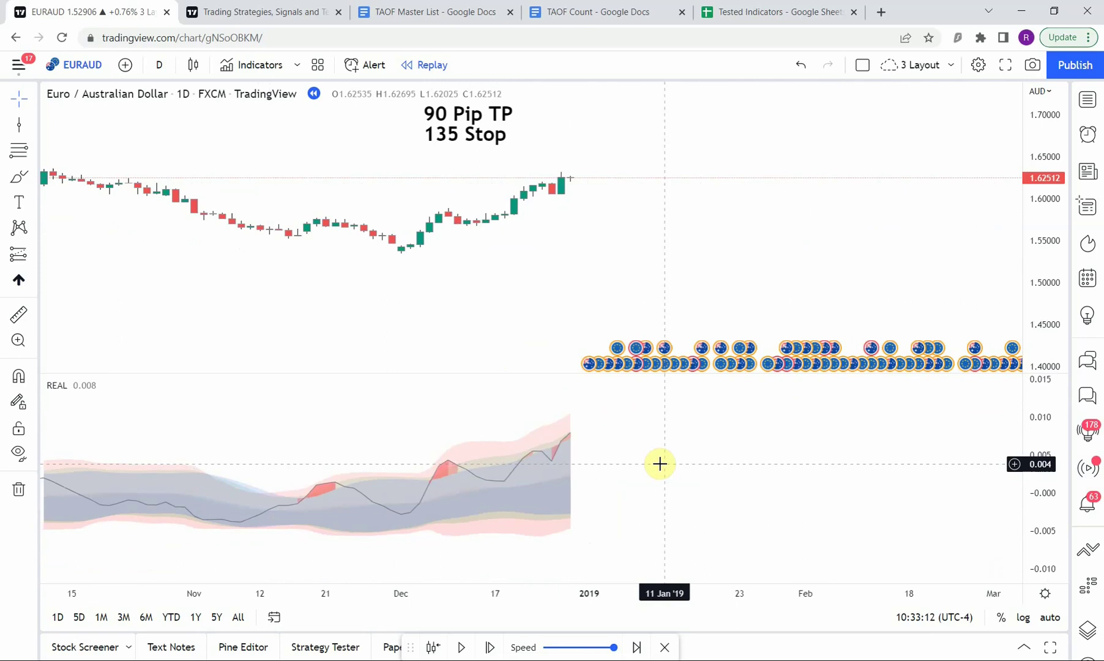
Play the EURAUD bar replay forward and pause it at 14 January 2019.
left_click_drag(704, 503, 741, 492)
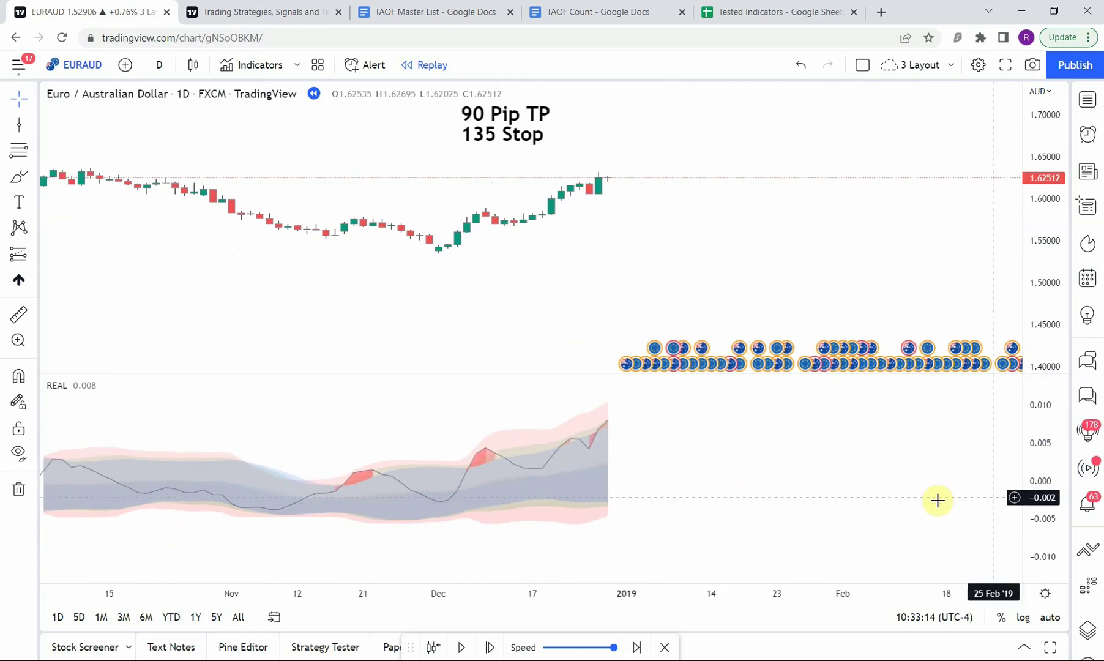
left_click_drag(1044, 518, 1042, 503)
left_click_drag(889, 472, 744, 484)
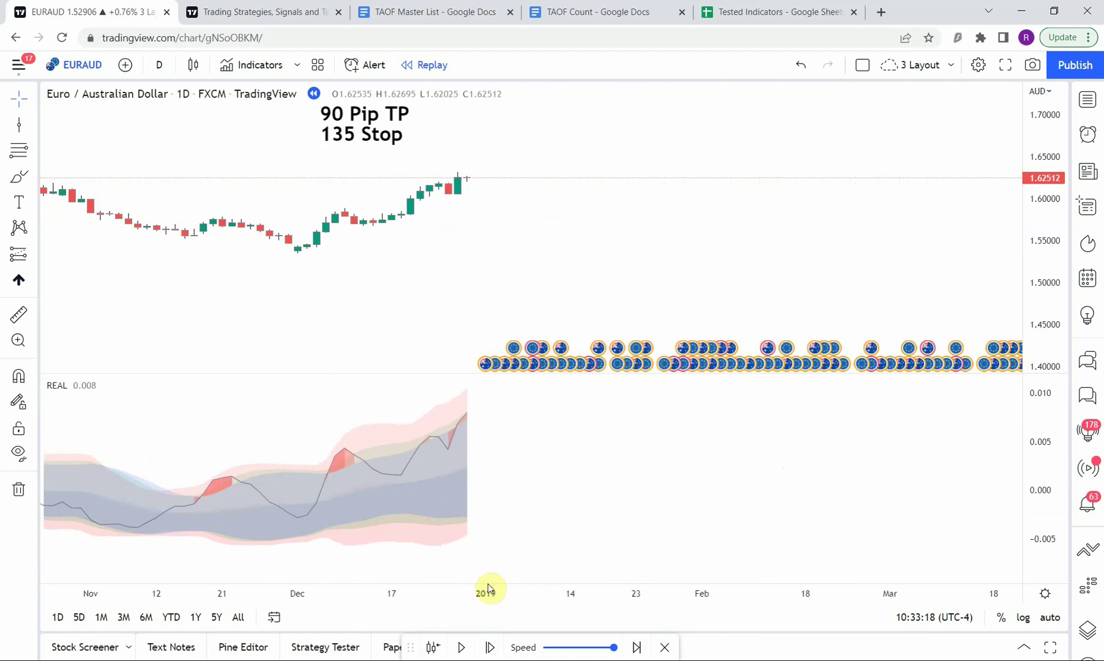
left_click(459, 647)
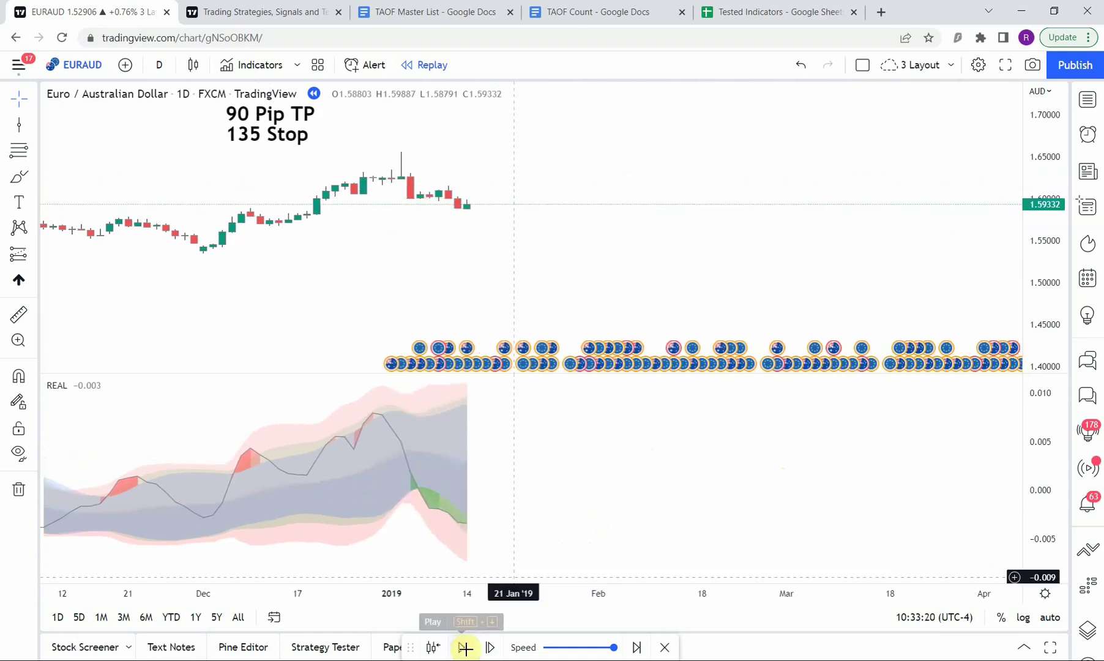
left_click(460, 647)
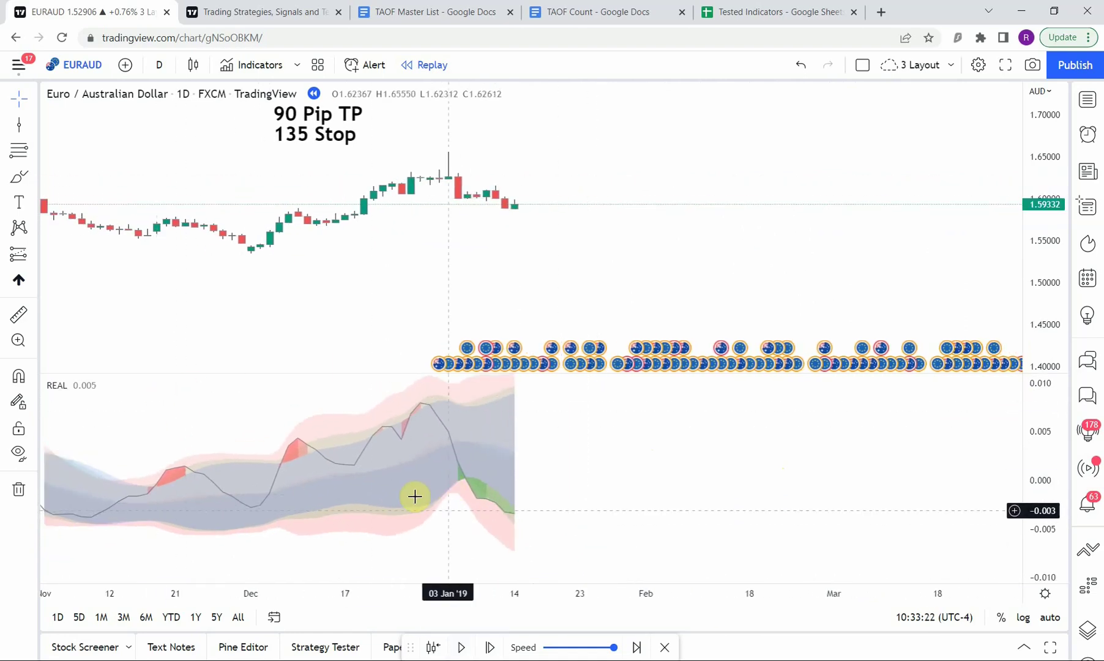
Compare the REAL indicator's green area of January 2019 and red areas of late 2018 with the price candles above.
left_click_drag(588, 504, 588, 516)
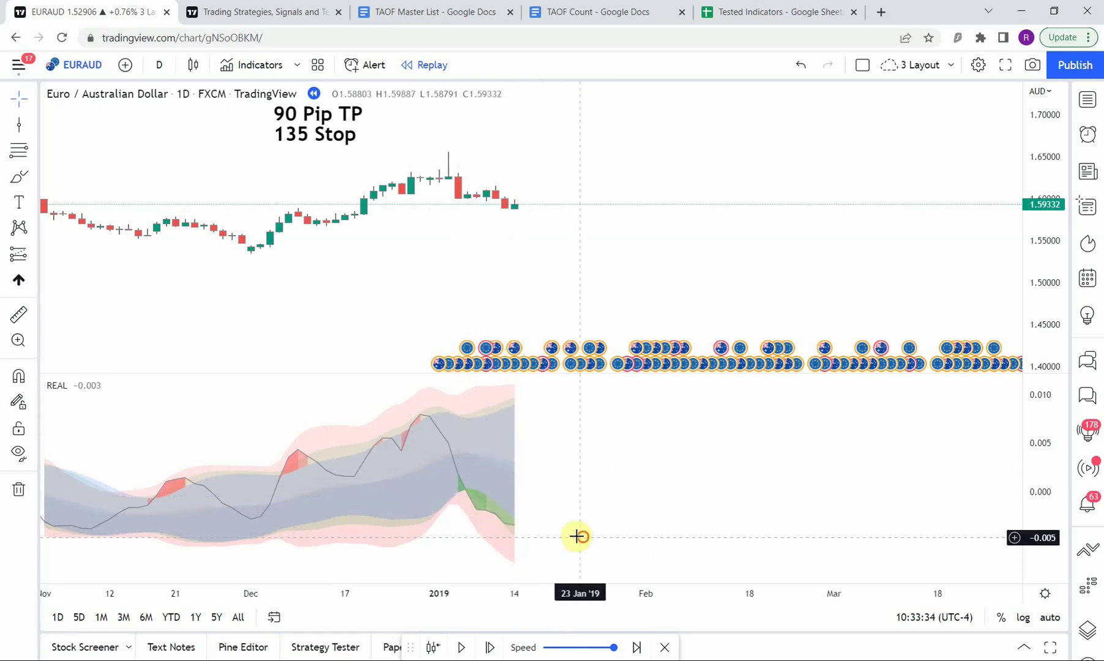
left_click_drag(1038, 540, 1045, 497)
left_click_drag(779, 535, 770, 538)
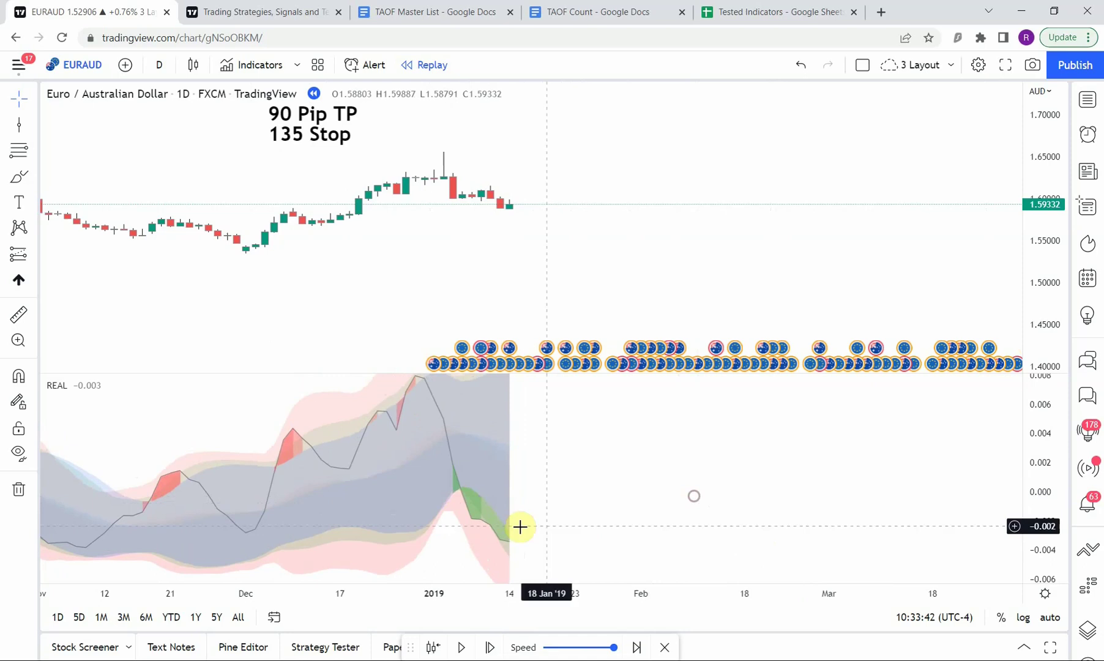
left_click_drag(1047, 415, 1045, 432)
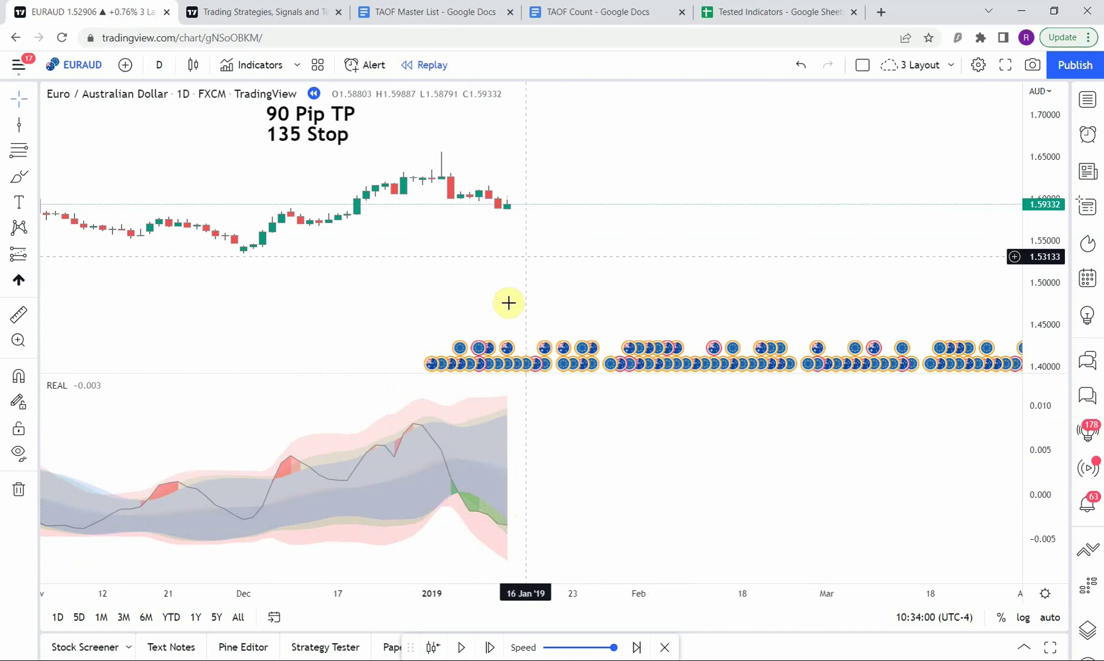
left_click_drag(568, 469, 689, 471)
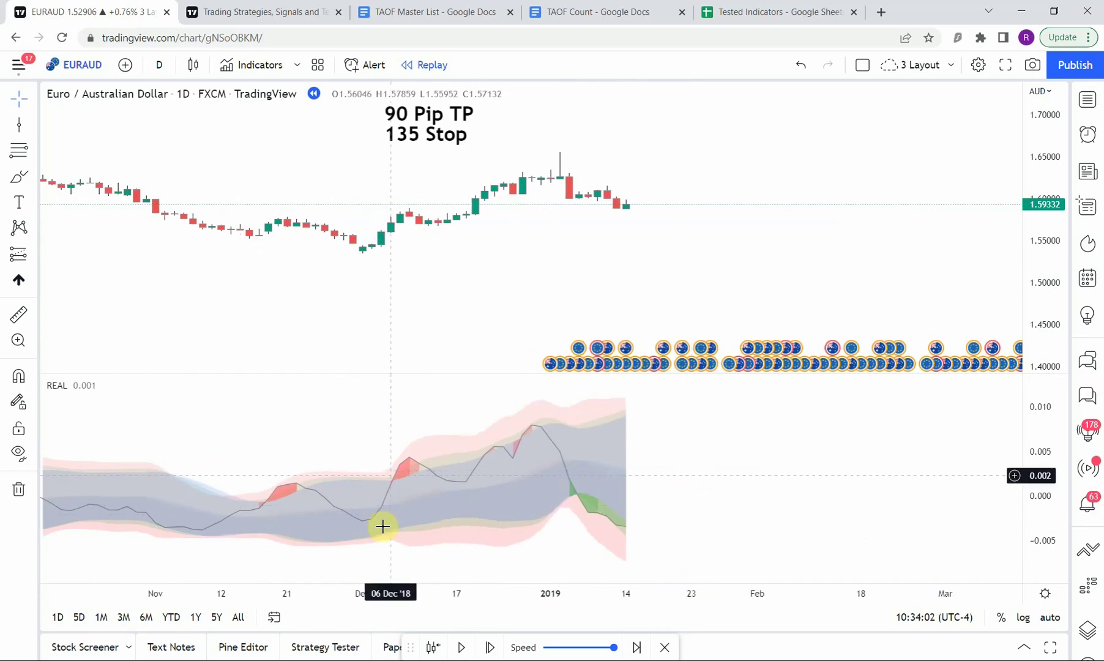
left_click_drag(482, 492, 479, 501)
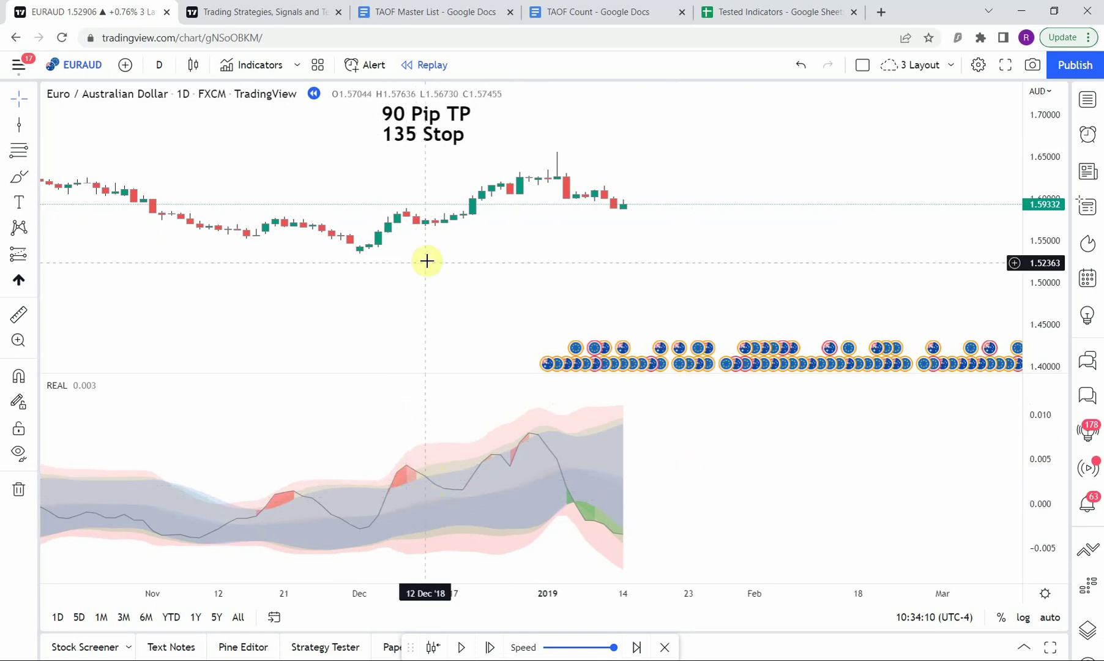
left_click_drag(542, 291, 423, 300)
left_click_drag(620, 452, 626, 456)
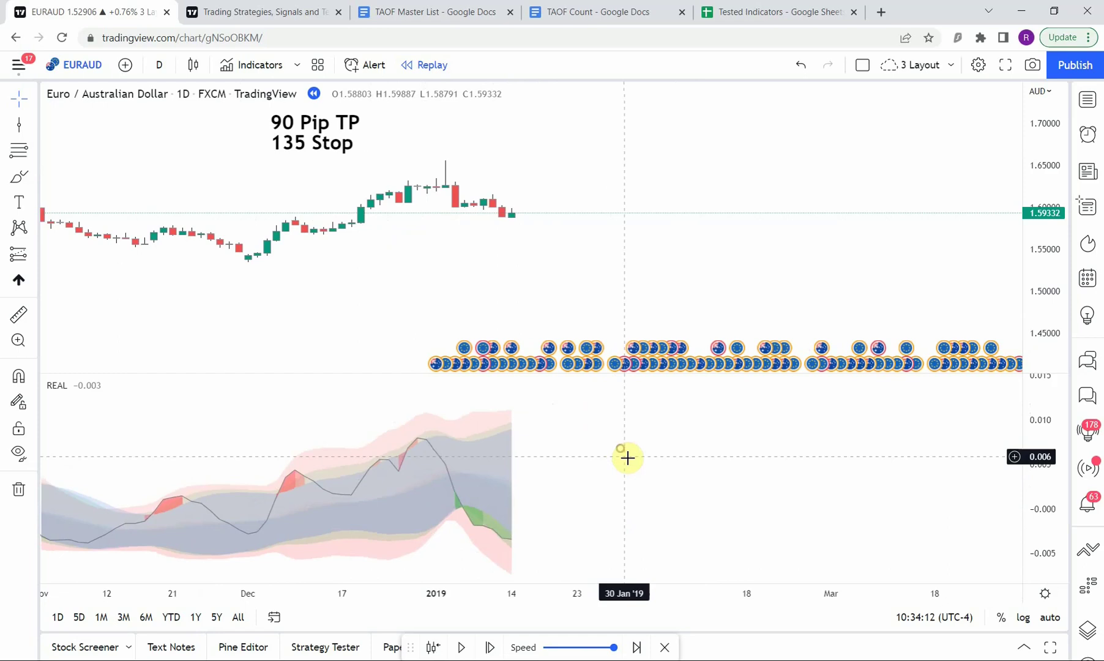
Rescale the REAL pane around the latest bars and play the bar replay on to 21 January 2019.
left_click_drag(1048, 486, 1048, 443)
scroll(466, 519, "up", 5)
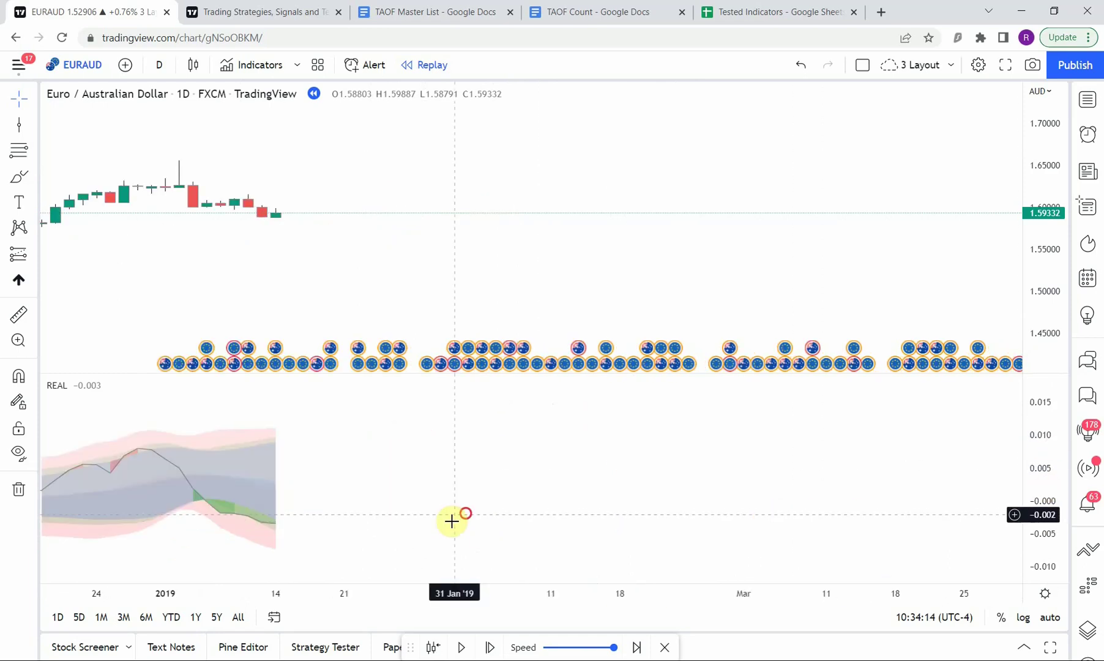
left_click_drag(464, 514, 679, 517)
left_click_drag(1037, 524, 1037, 451)
left_click_drag(648, 522, 725, 523)
scroll(617, 294, "down", 1)
left_click_drag(618, 295, 611, 297)
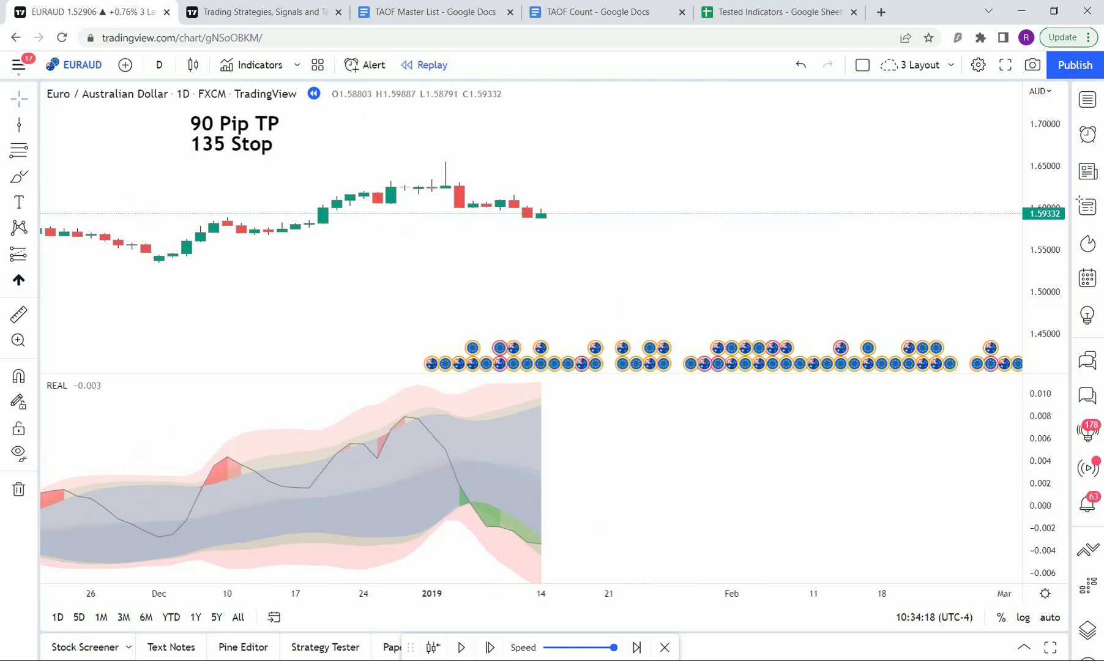
left_click(460, 647)
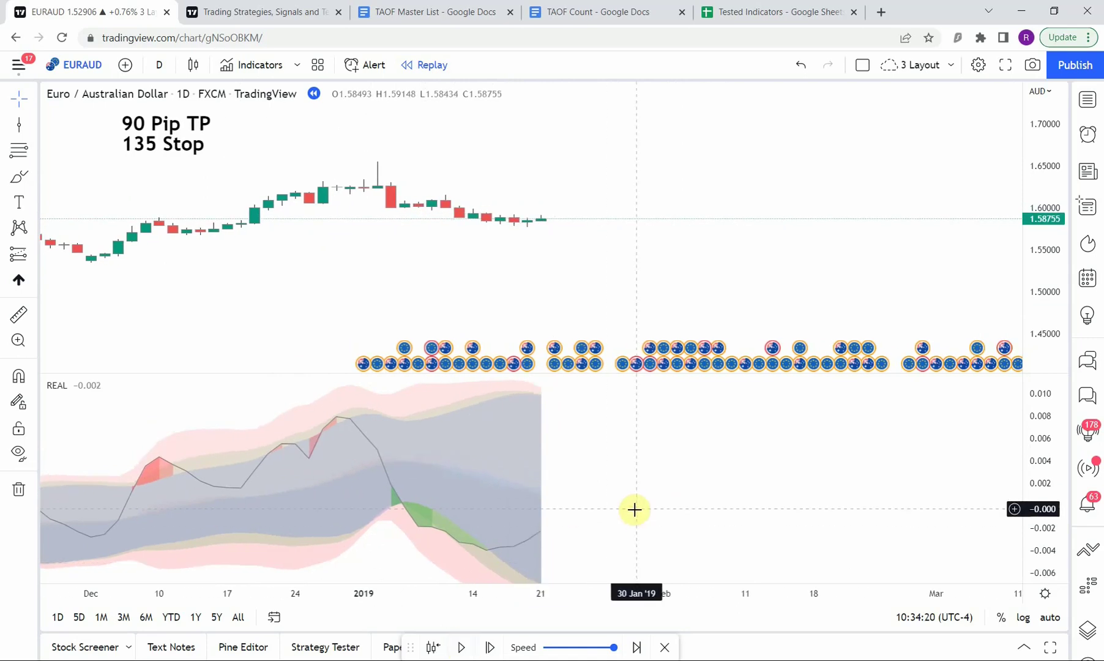
Stretch the price scale to enlarge the candles and place a vertical line on 16 January 2019.
left_click_drag(1040, 311, 1041, 267)
scroll(874, 219, "down", 3)
left_click_drag(817, 232, 669, 266)
left_click_drag(1045, 314, 1059, 286)
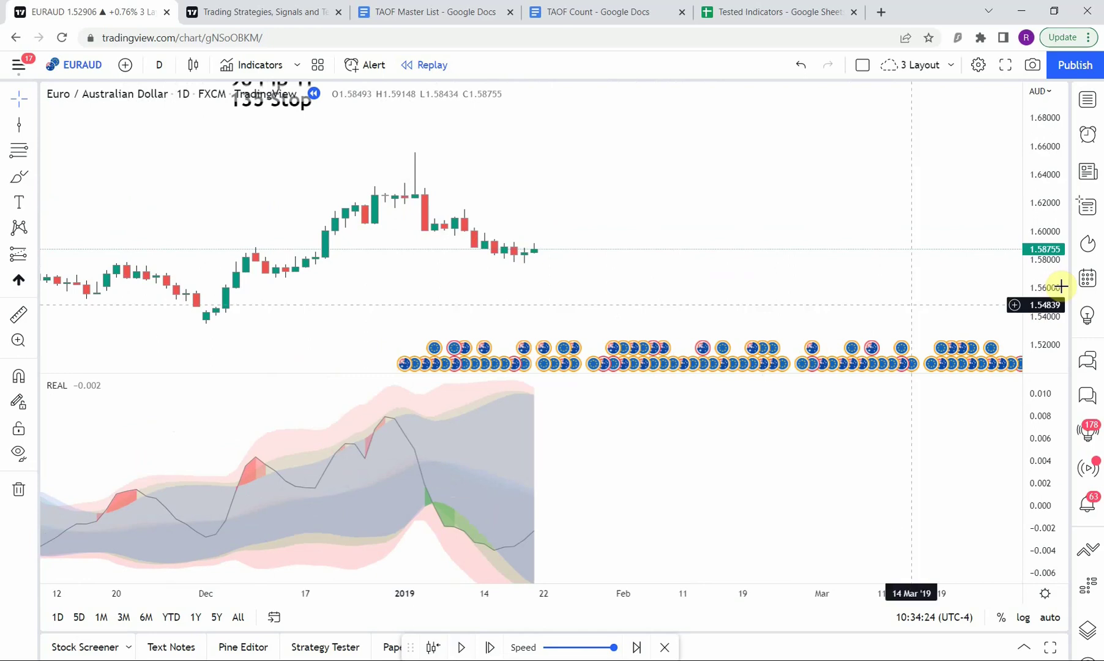
left_click(19, 125)
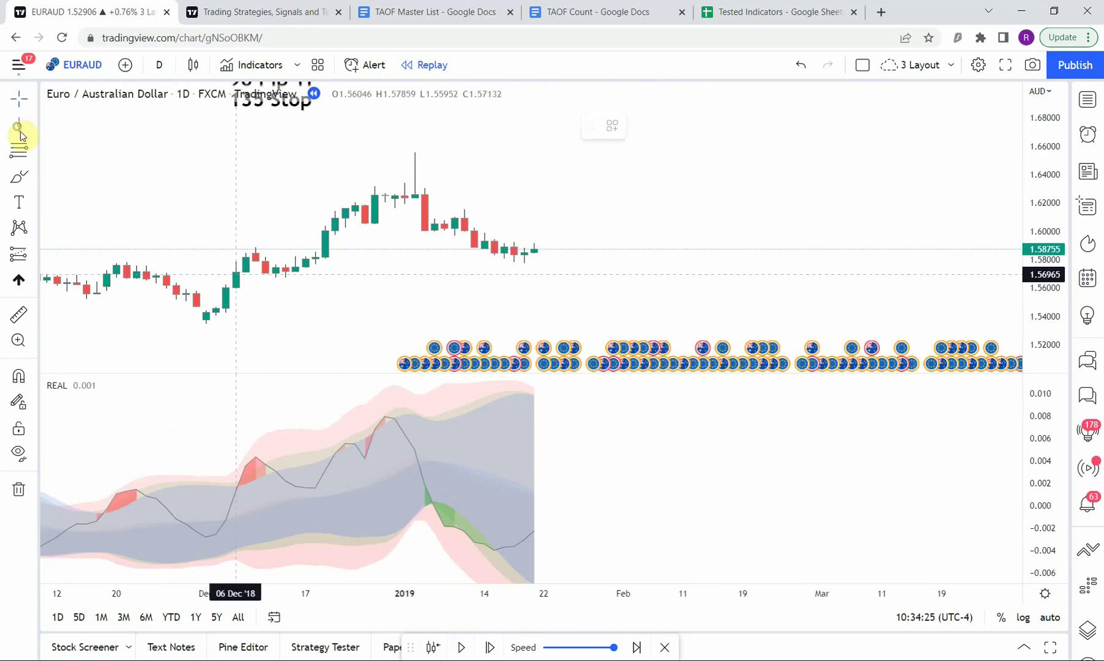
left_click(505, 419)
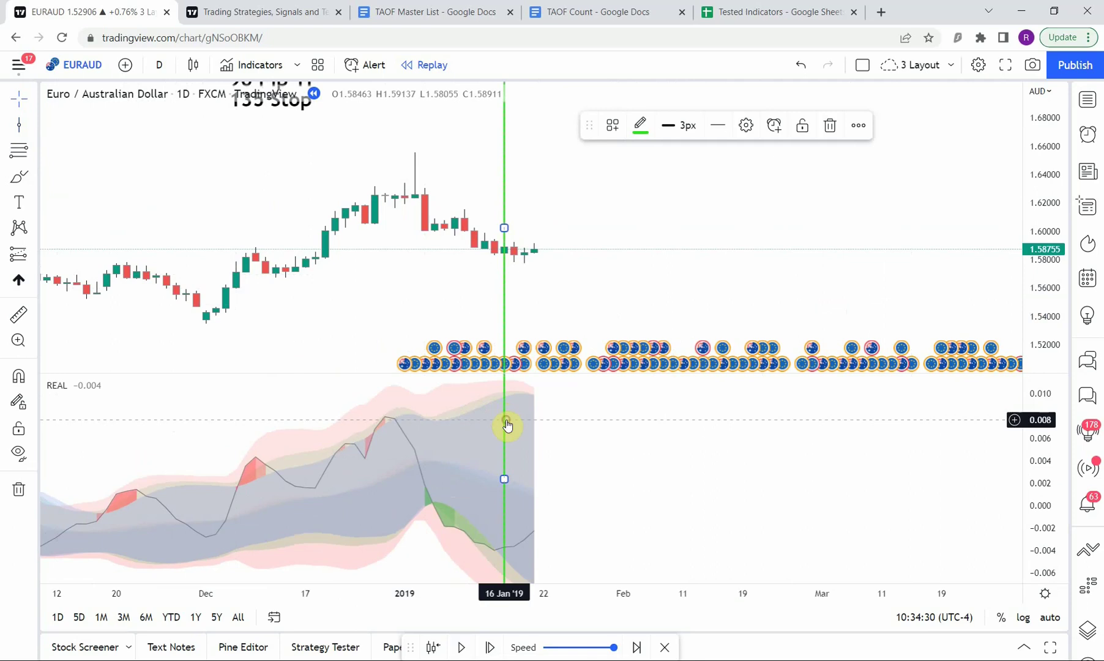
Step the bar replay forward bar by bar to the end of January 2019.
left_click(491, 647)
left_click(491, 647)
left_click(490, 647)
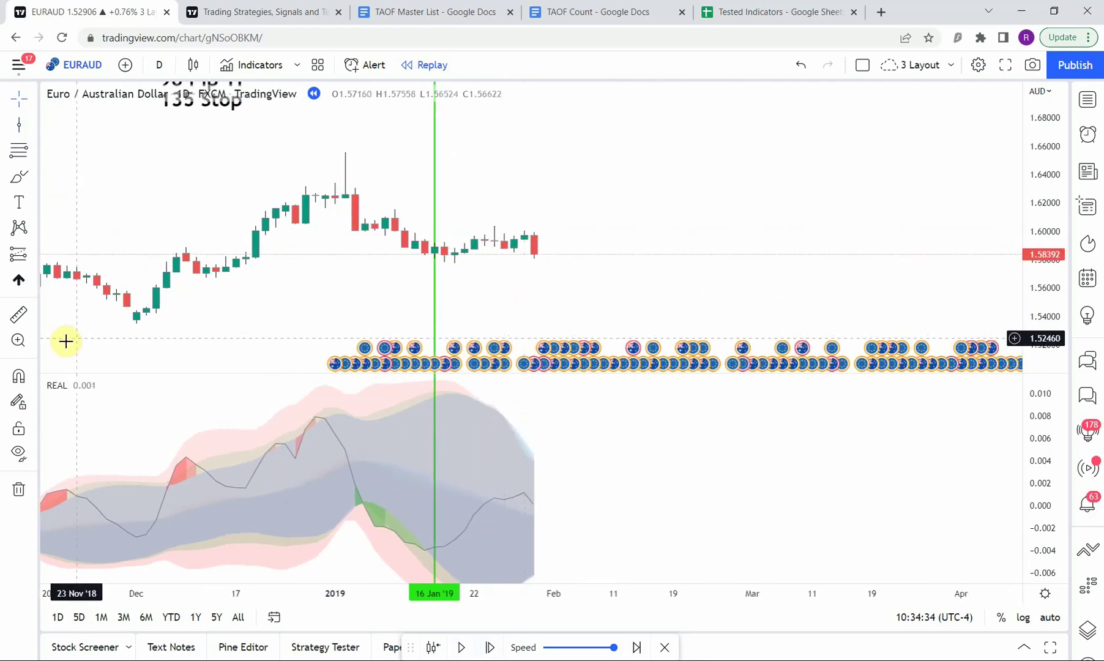
Measure the height of the red 11 January 2019 candle and inspect where the vertical line meets the REAL line.
left_click(397, 247, "shift")
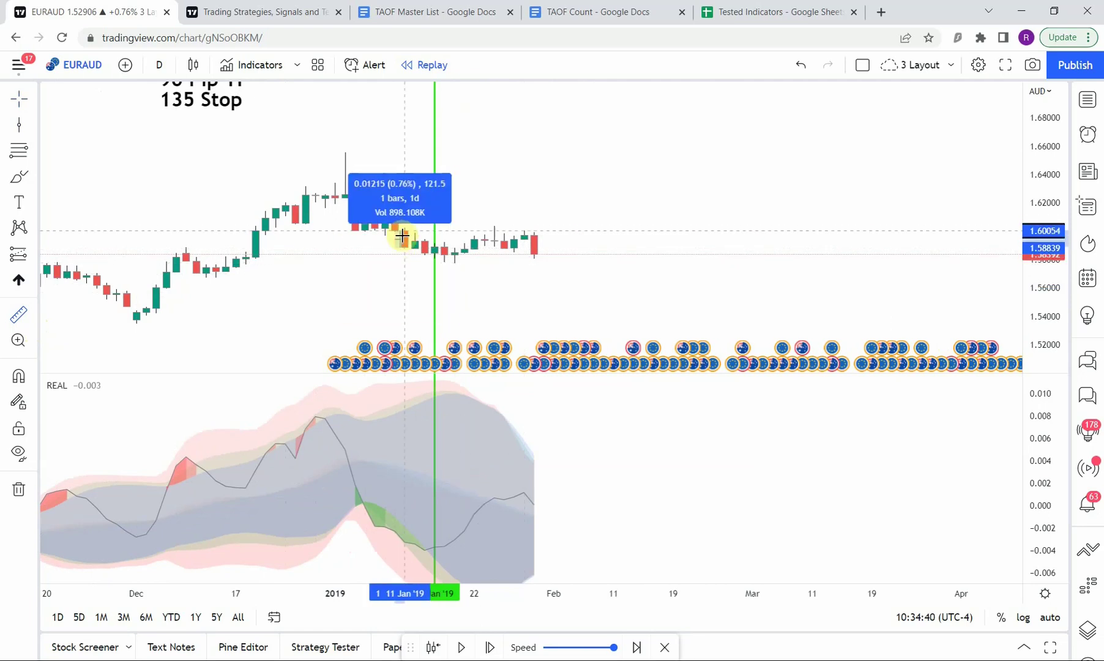
left_click(403, 226)
left_click(466, 298)
left_click_drag(352, 275, 347, 303)
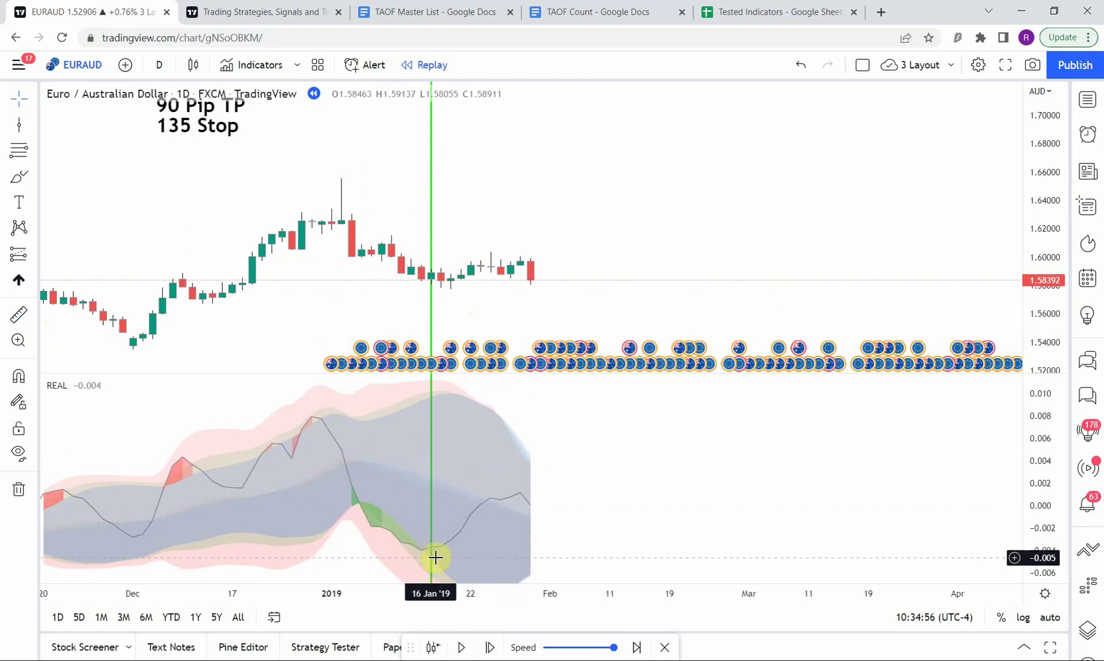
left_click(430, 555)
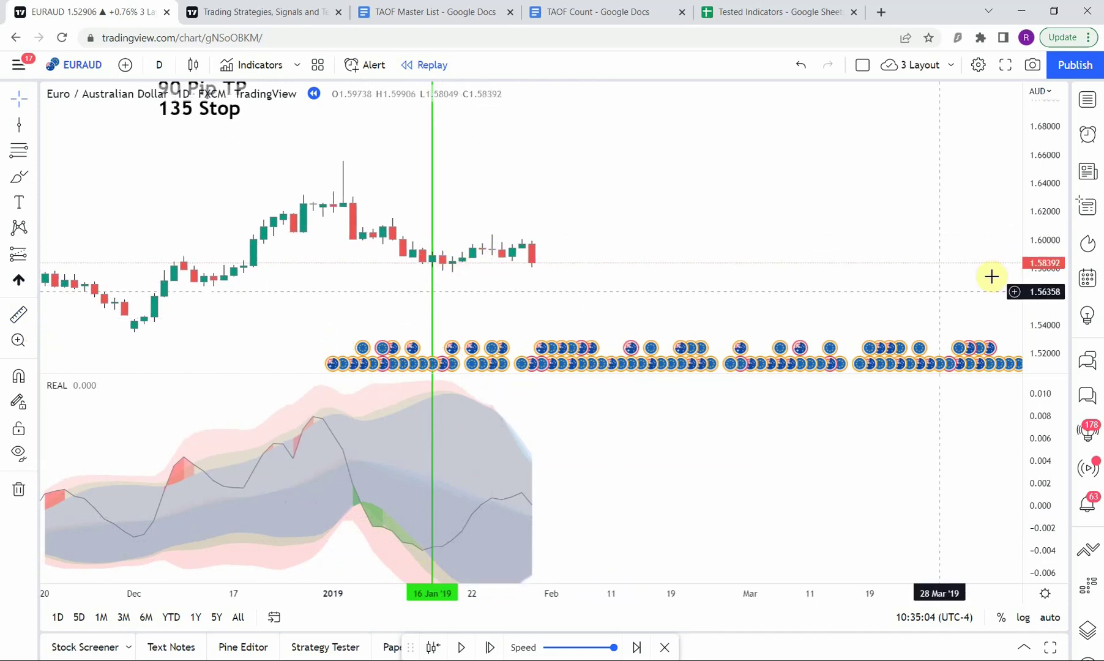
Stretch the price scale further and play the bar replay forward to about 1 May 2019.
left_click_drag(1027, 324, 1037, 301)
left_click_drag(676, 309, 679, 300)
left_click_drag(473, 294, 441, 285)
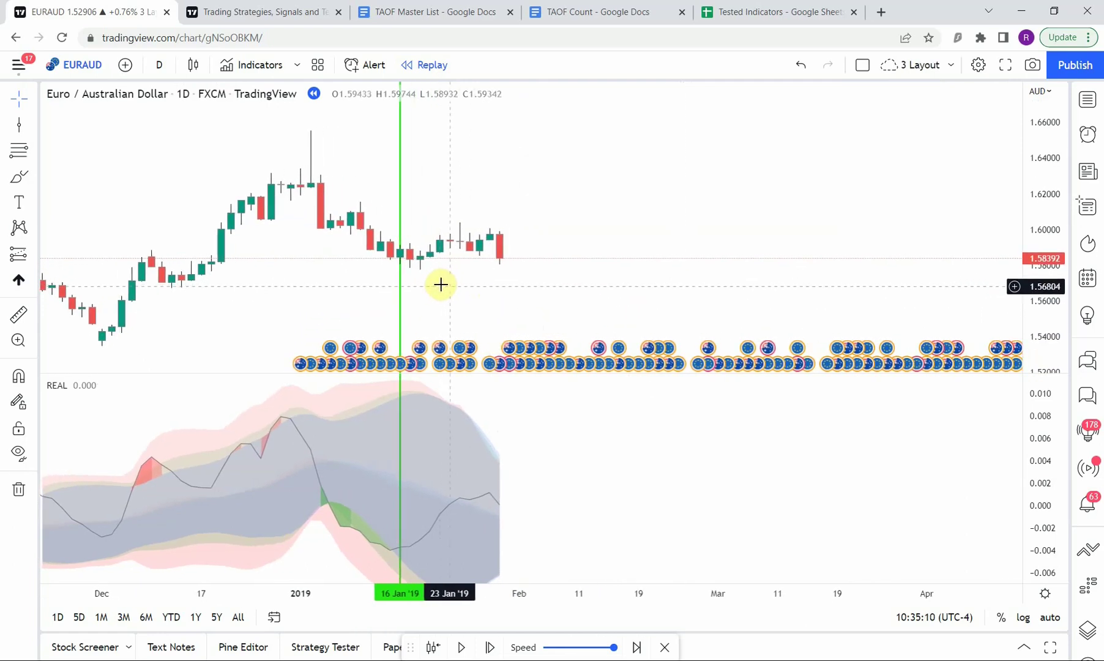
left_click(465, 647)
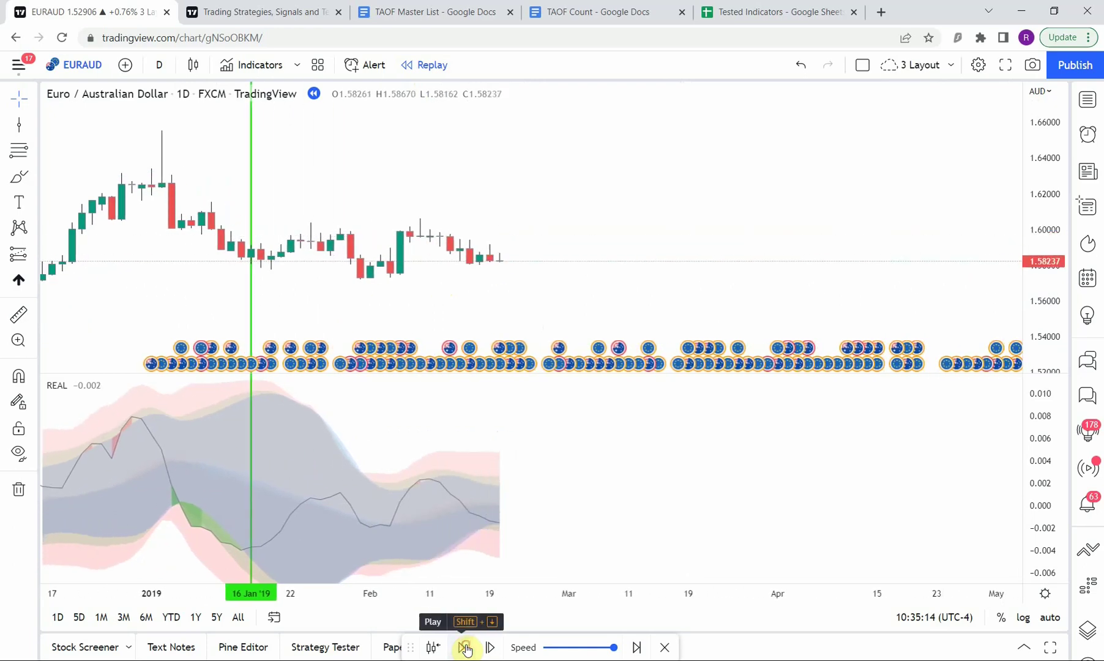
left_click(465, 647)
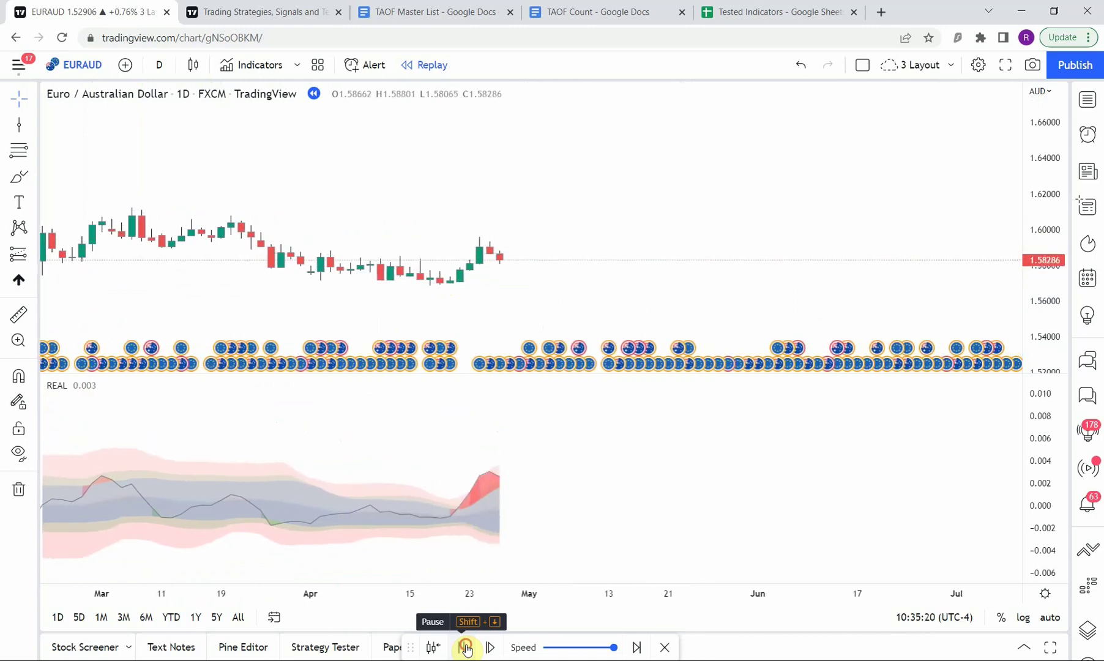
left_click(465, 647)
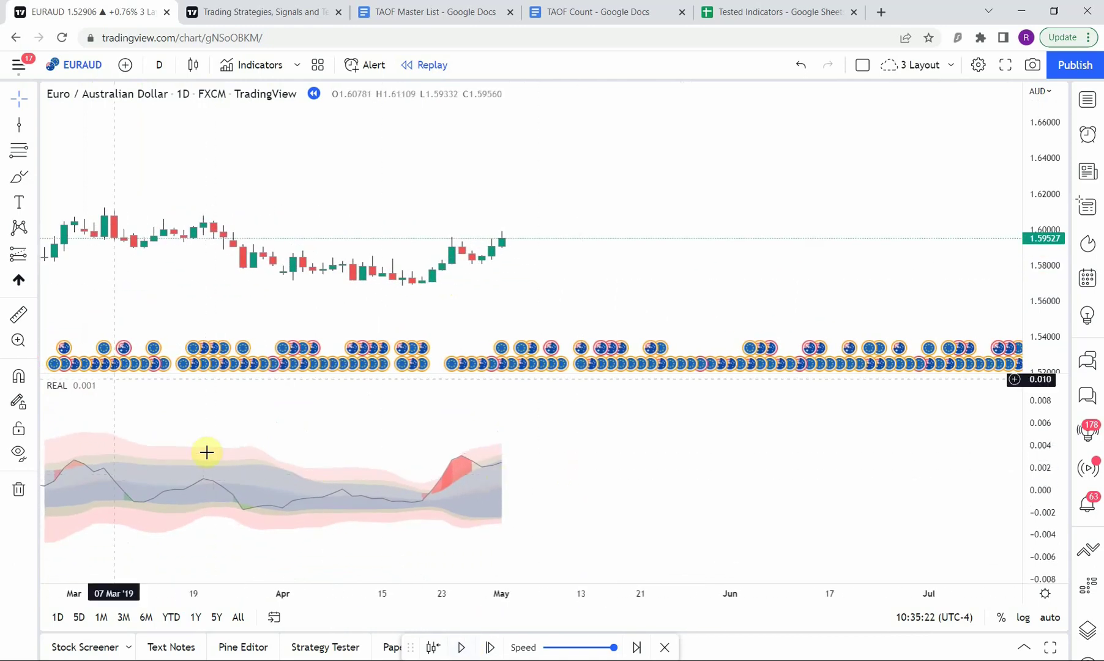
Place a vertical line on 29 April 2019 and measure the upward price move from the late-April red candle.
left_click(21, 124)
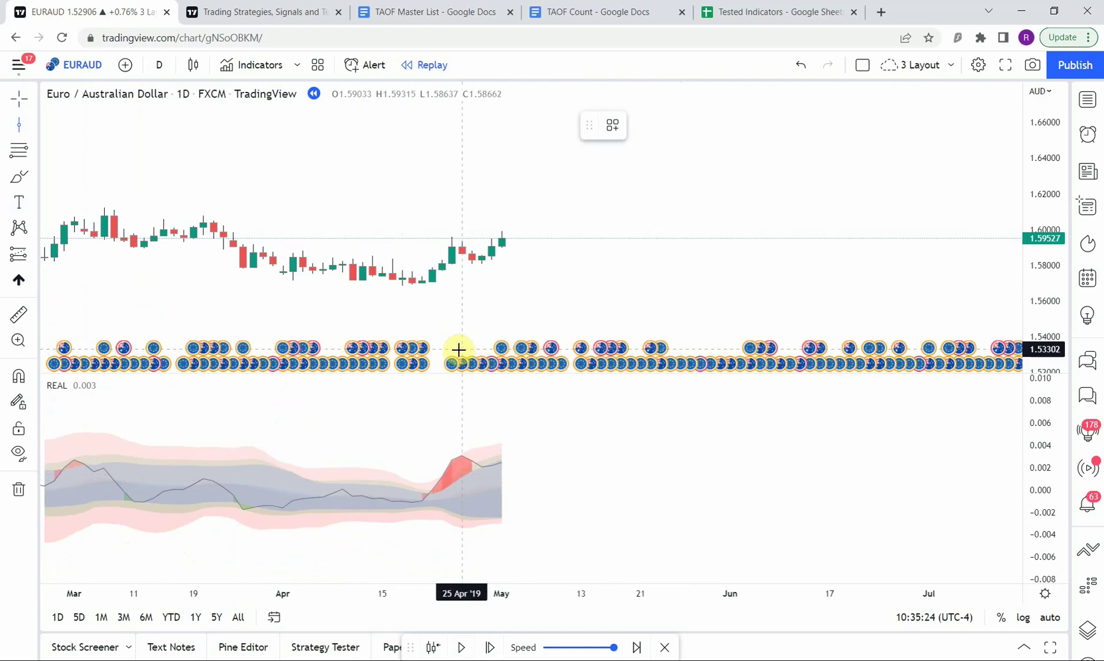
left_click(485, 347)
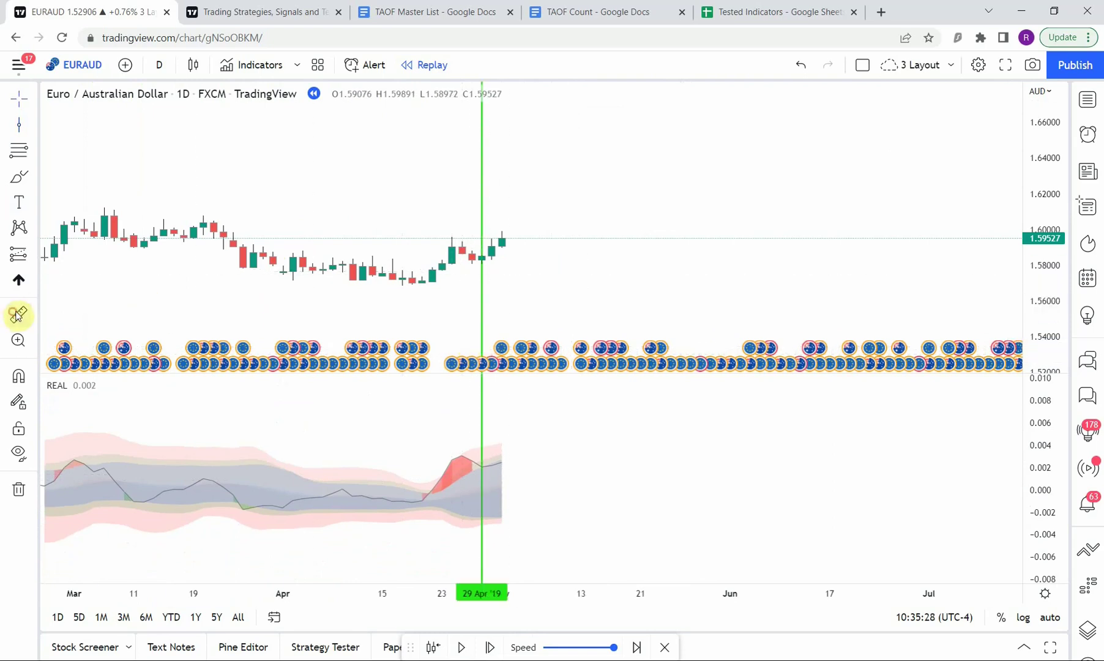
left_click(18, 315)
left_click(465, 256)
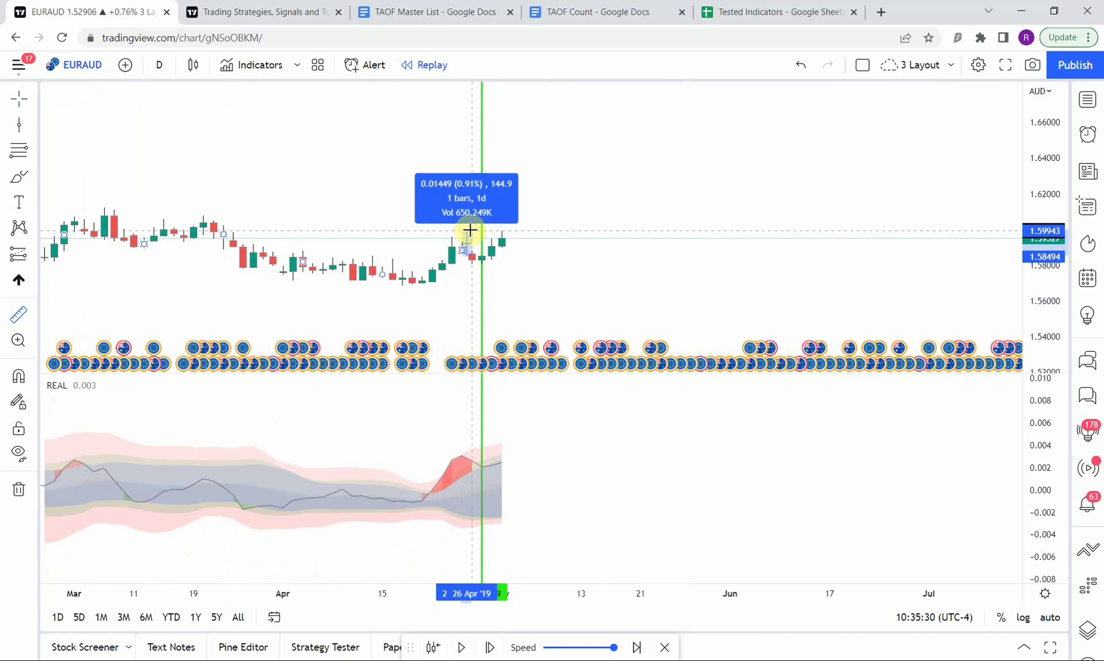
Change the colour of the 29 April 2019 vertical line to red.
left_click(483, 320)
left_click(641, 124)
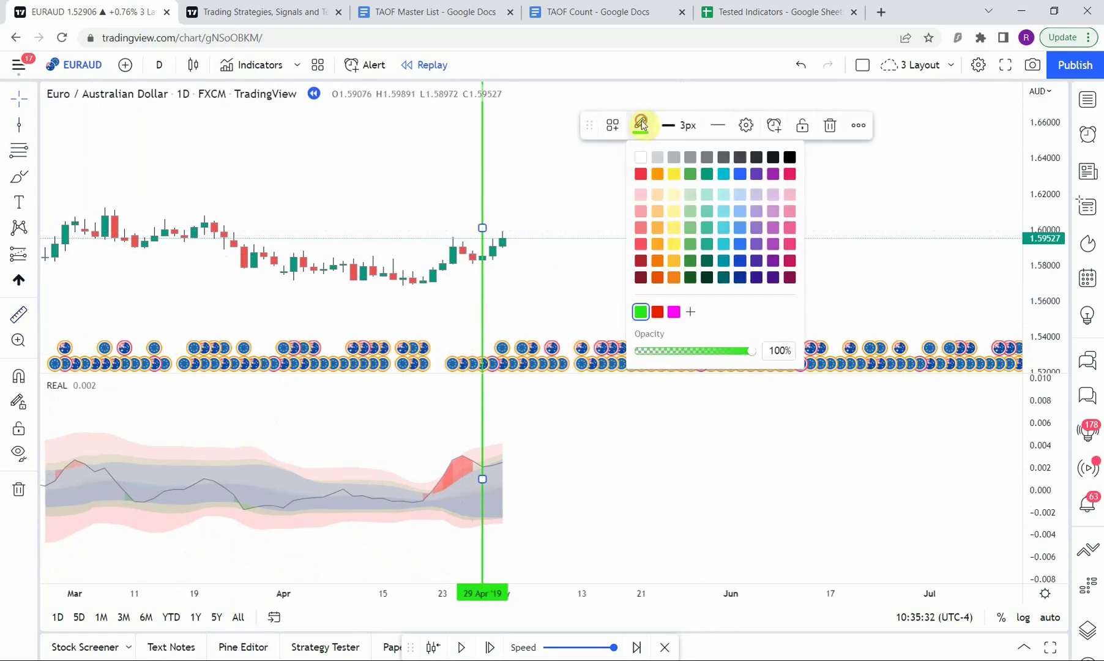
left_click(656, 312)
left_click(609, 264)
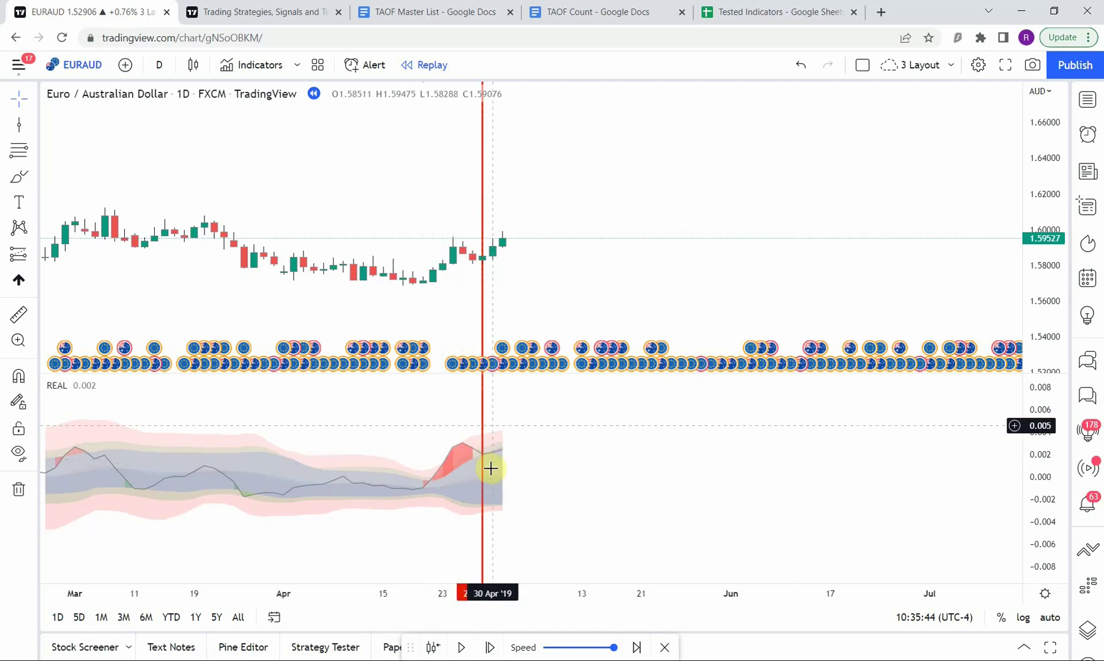
Play the bar replay forward to mid-June 2019 and place a green vertical line on 3 June 2019.
left_click_drag(590, 501, 597, 471)
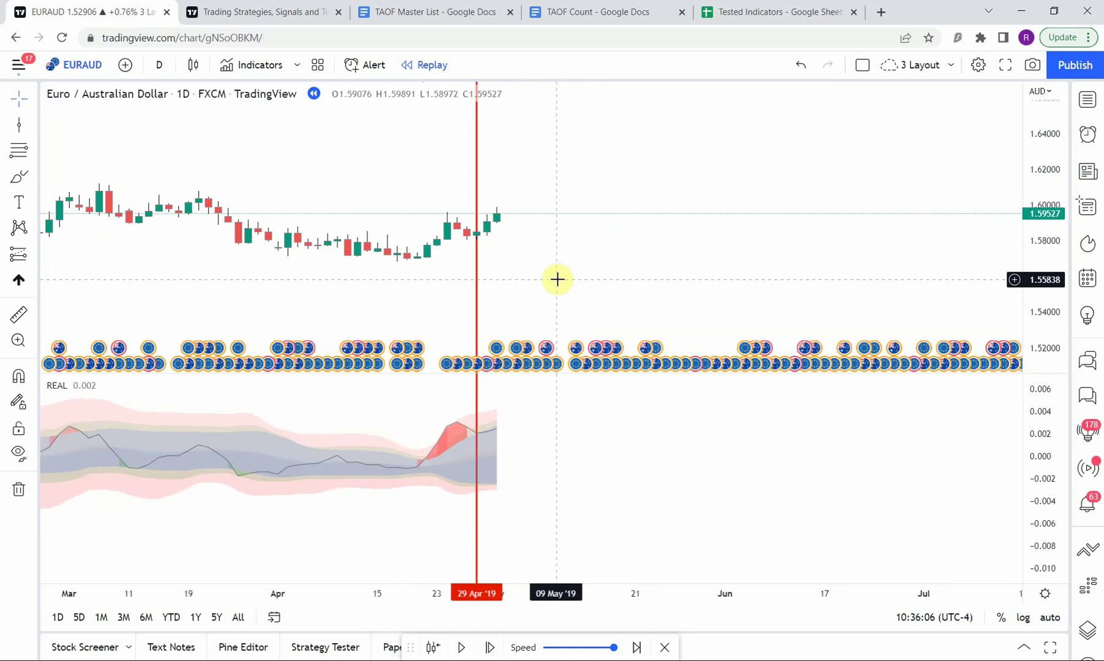
left_click(465, 647)
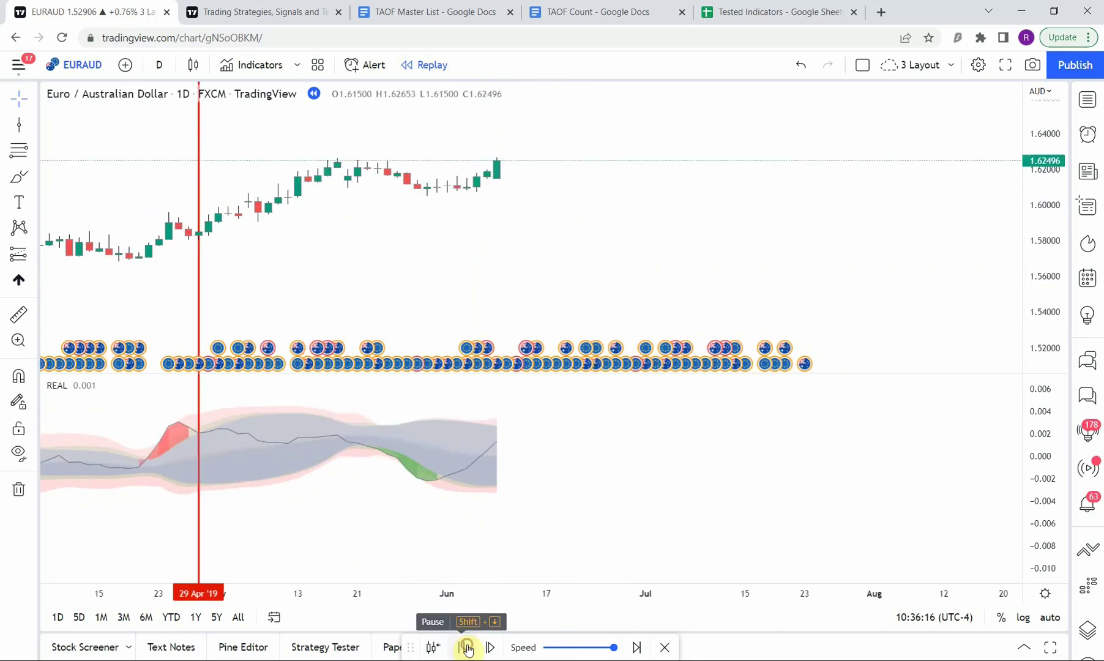
left_click(466, 647)
left_click(19, 125)
left_click(428, 275)
left_click(638, 123)
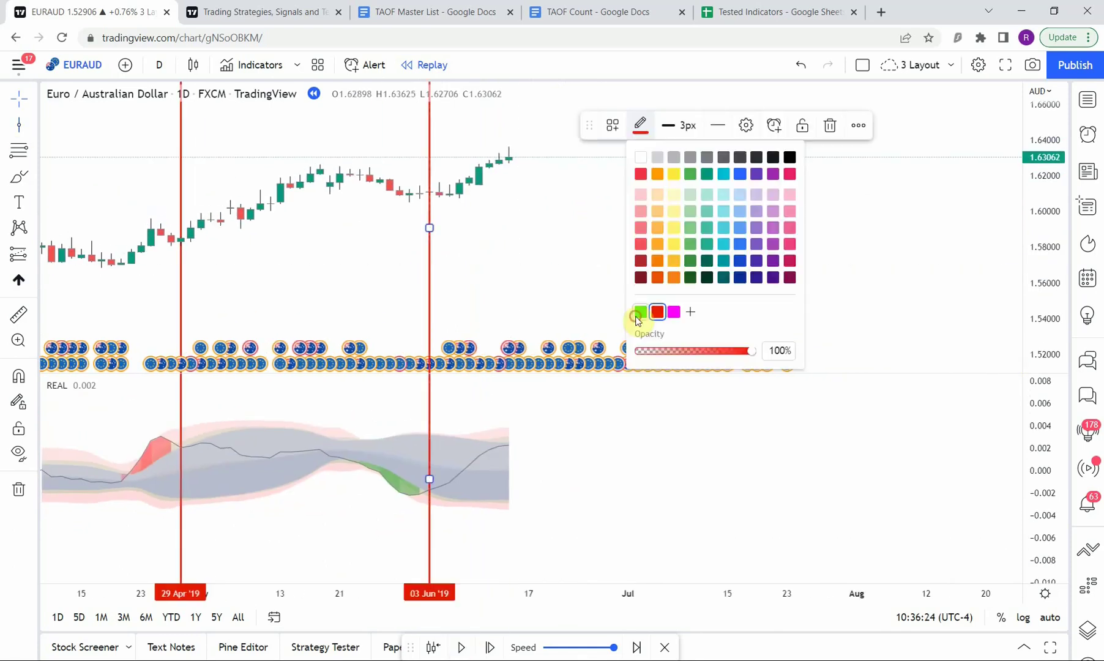
left_click(636, 311)
Play the bar replay forward into August 2019 and place a green vertical line on 7 August 2019.
left_click(463, 648)
left_click(463, 649)
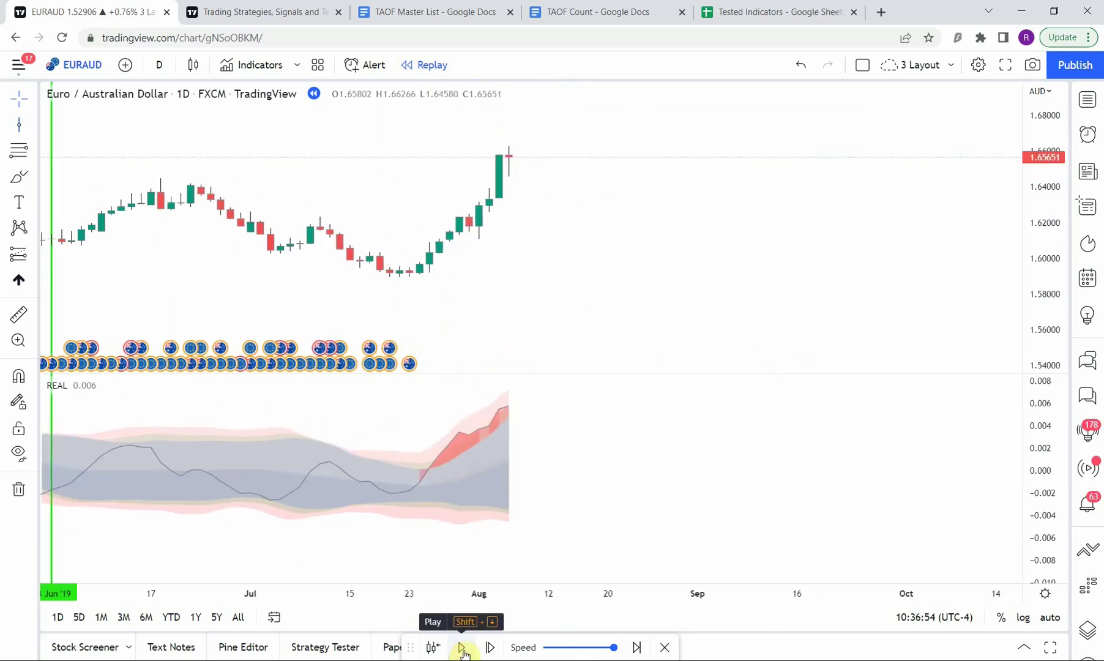
left_click(463, 648)
left_click(463, 649)
left_click(19, 124)
left_click(468, 256)
Play the bar replay forward to about the start of October 2019 and place a green vertical line on 24 September 2019.
left_click(462, 649)
left_click(462, 648)
left_click(19, 125)
left_click(464, 290)
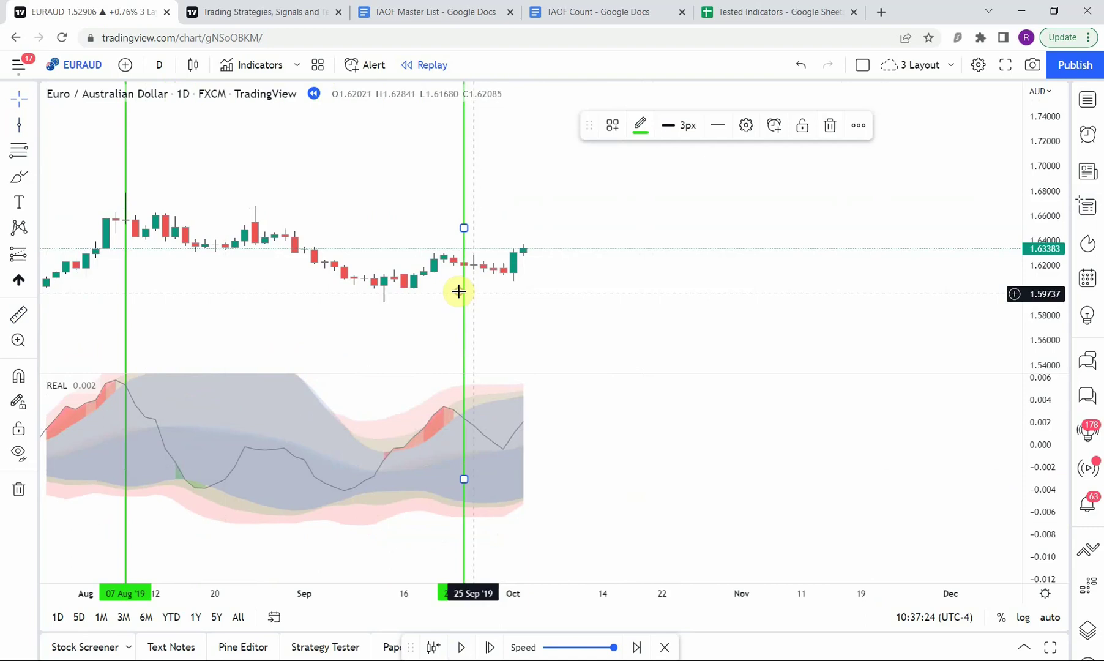
left_click_drag(453, 279, 458, 268)
Play the bar replay forward to late November 2019 and place green vertical lines on 11 November and 22 November 2019.
left_click(463, 649)
left_click(462, 648)
left_click(19, 124)
left_click(451, 306)
left_click(19, 125)
left_click(539, 306)
Stretch the price scale to enlarge the candles and play the bar replay forward to about 8 January 2020.
left_click(461, 646)
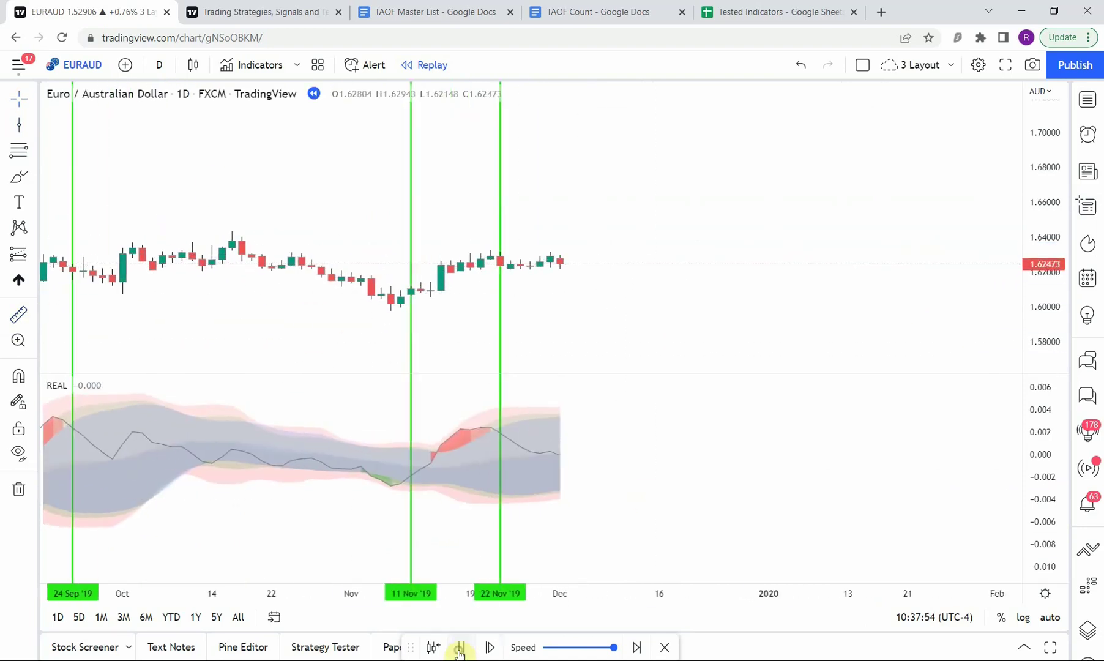
left_click(462, 646)
left_click(389, 263, "shift")
scroll(404, 319, "down", 8)
left_click_drag(1052, 145, 1052, 92)
scroll(457, 315, "up", 8)
left_click(461, 646)
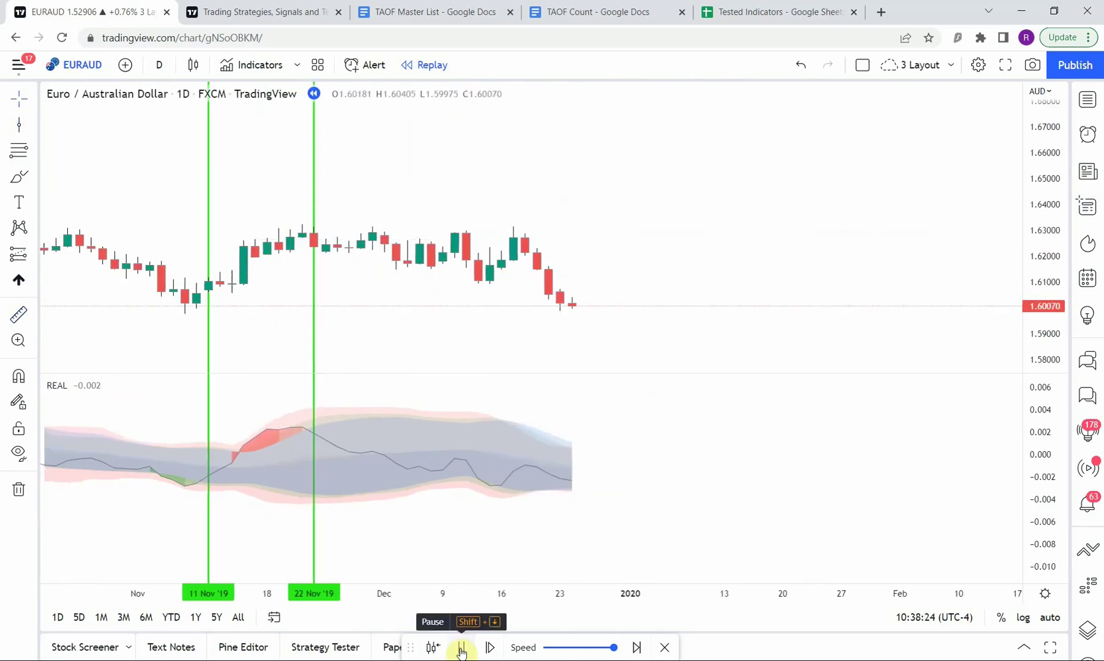
left_click(461, 647)
left_click_drag(581, 297, 610, 294)
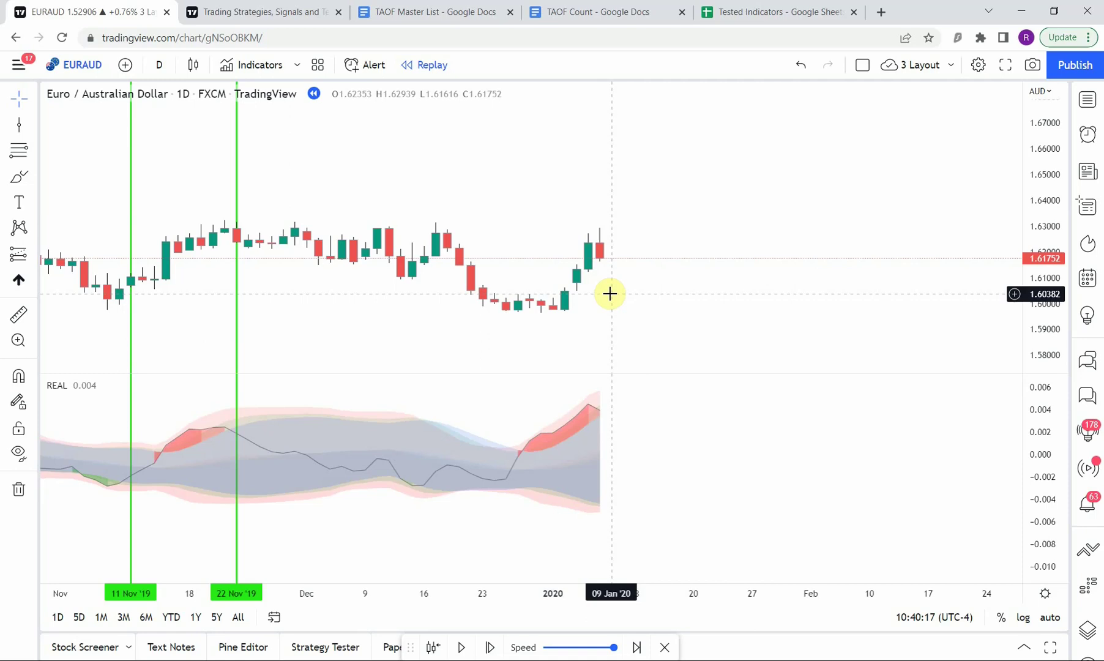
Compress the time and price scales to review all of the 2019 trade lines together.
scroll(609, 294, "down", 5)
left_click_drag(1042, 156, 1034, 336)
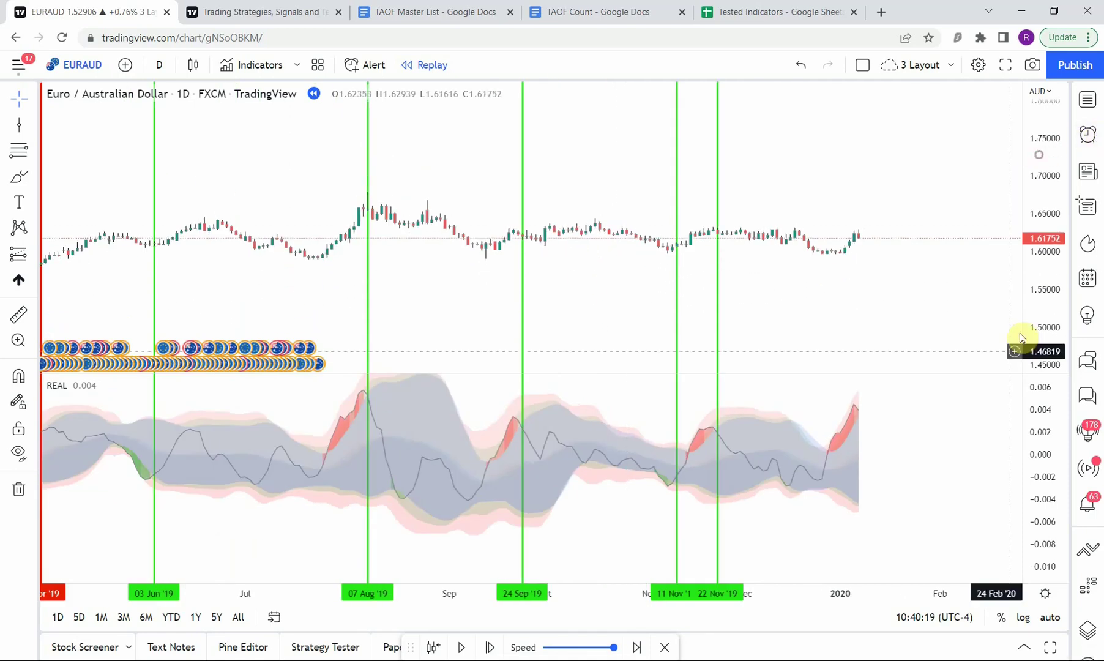
scroll(930, 340, "down", 3)
left_click_drag(621, 318, 737, 306)
scroll(746, 312, "up", 3)
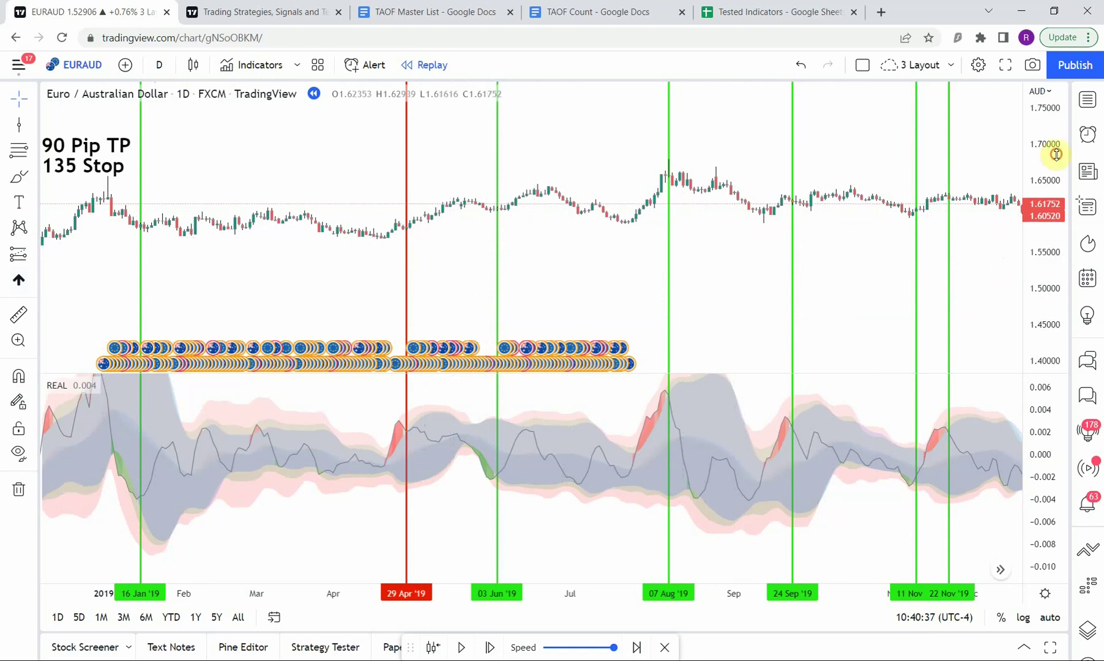
left_click_drag(1054, 153, 1034, 214)
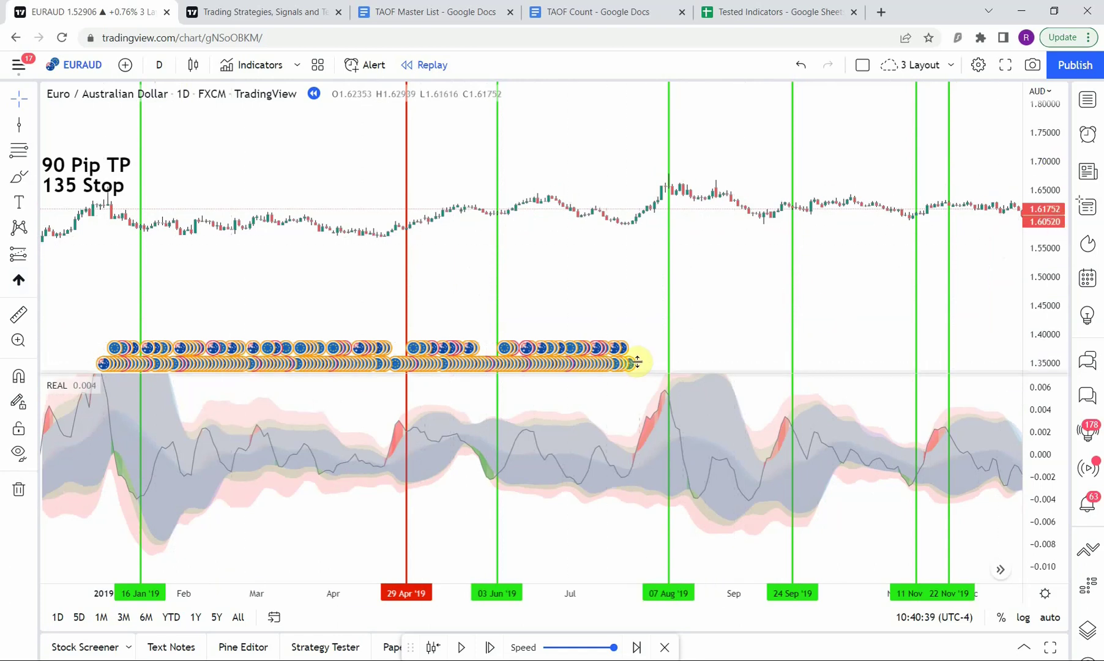
Enlarge the price pane by shrinking the REAL indicator pane, keeping the 2019 trade lines in view.
left_click_drag(644, 372, 633, 446)
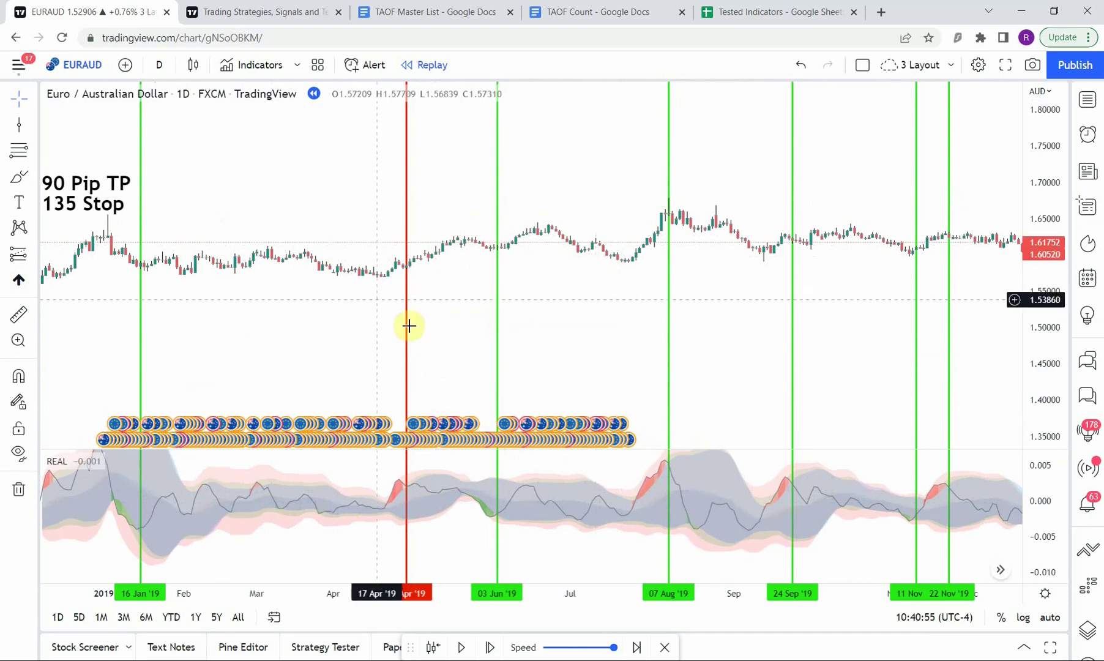
left_click_drag(303, 286, 315, 313)
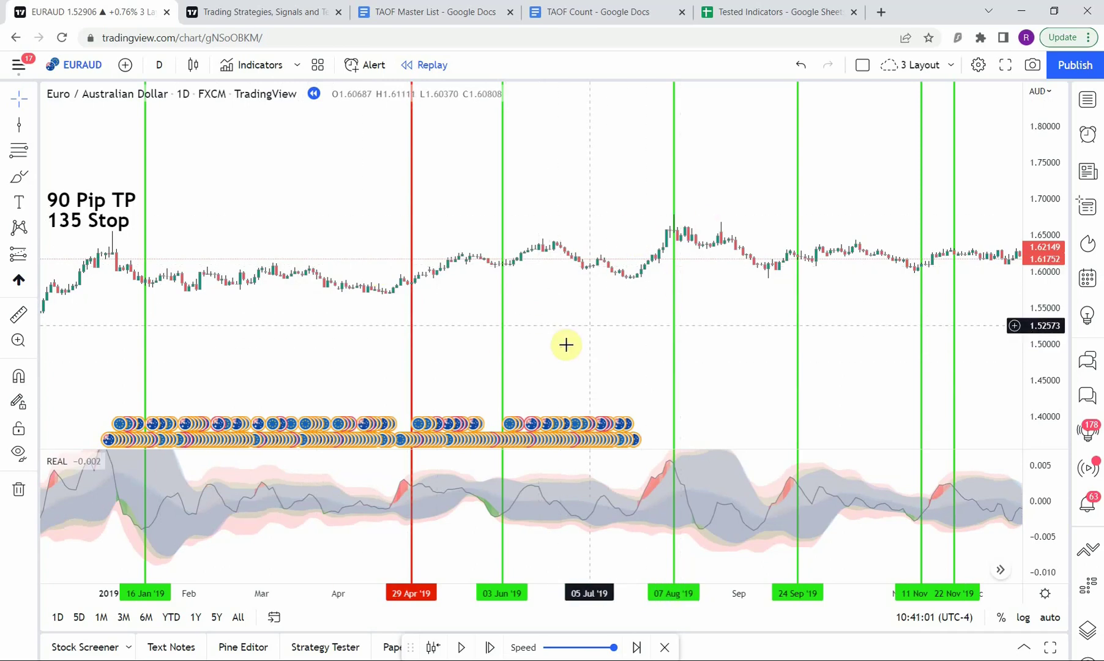
left_click_drag(609, 311, 572, 313)
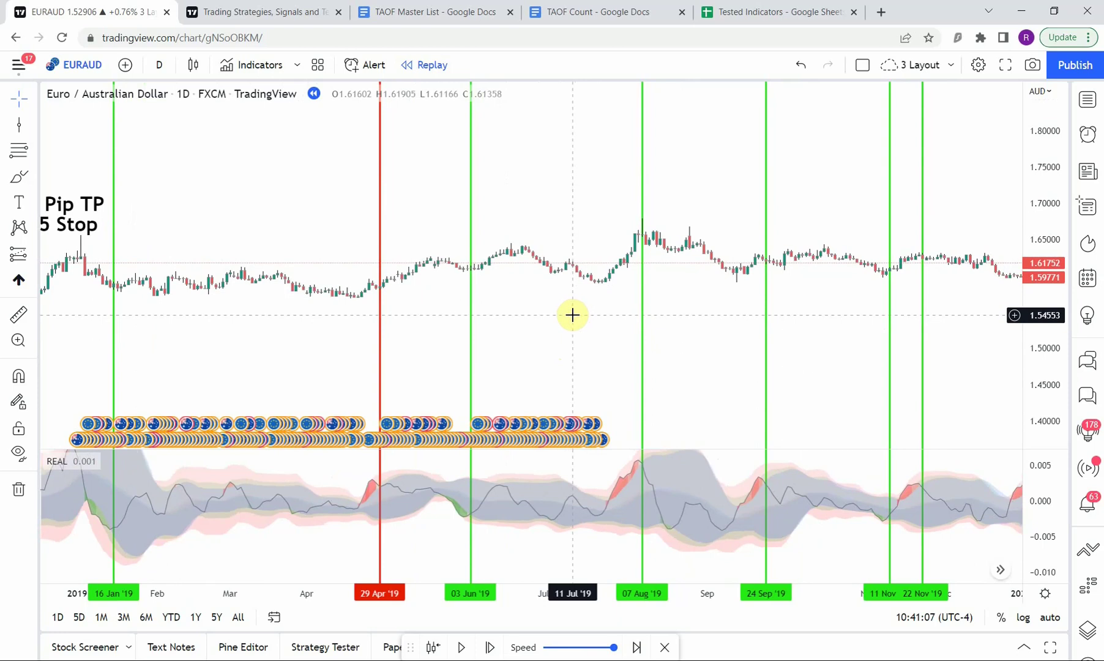